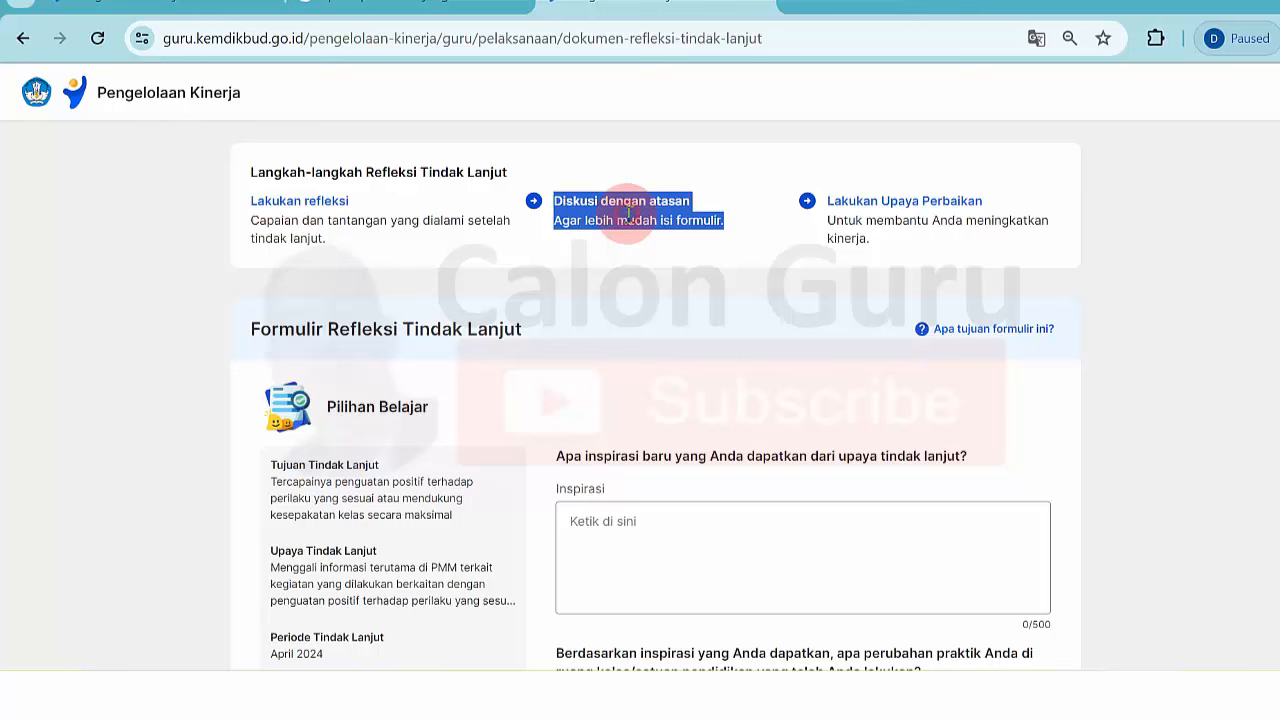
Read the "Diskusi dengan atasan" and "Lakukan Upaya Perbaikan" stages in the Refleksi Tindak Lanjut overview.
click(628, 213)
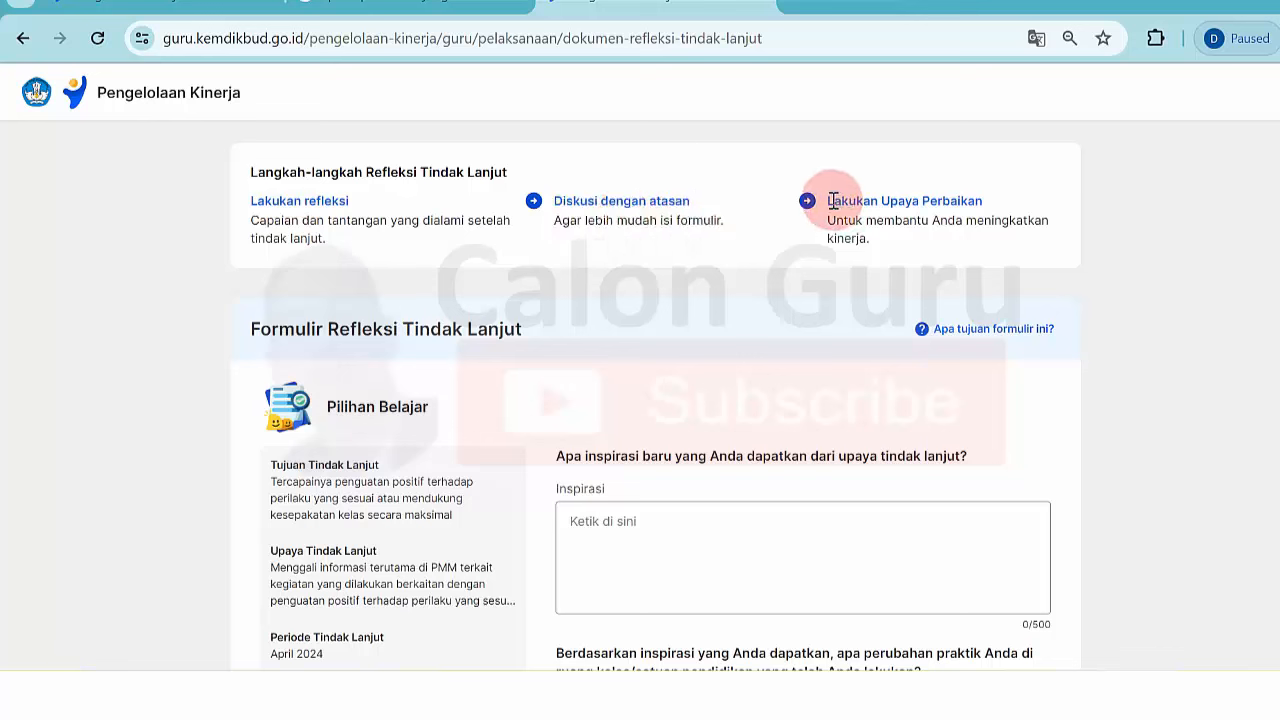
drag(833, 201, 978, 201)
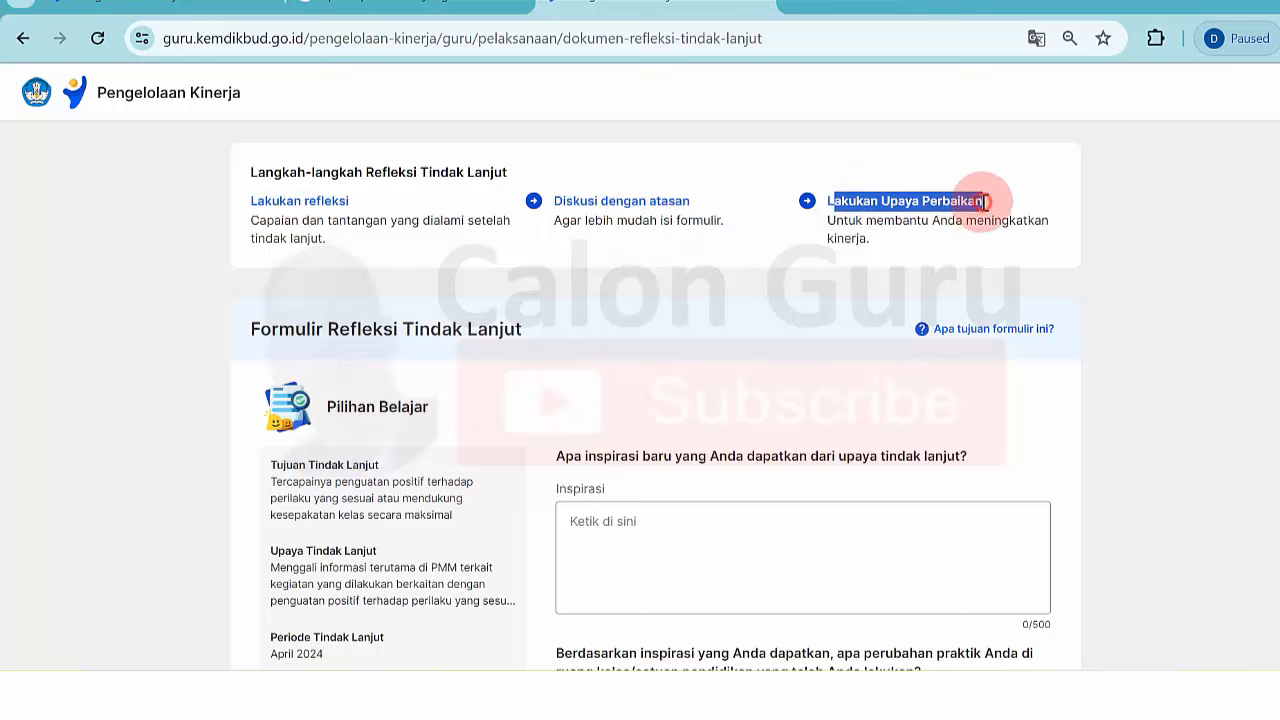
click(986, 201)
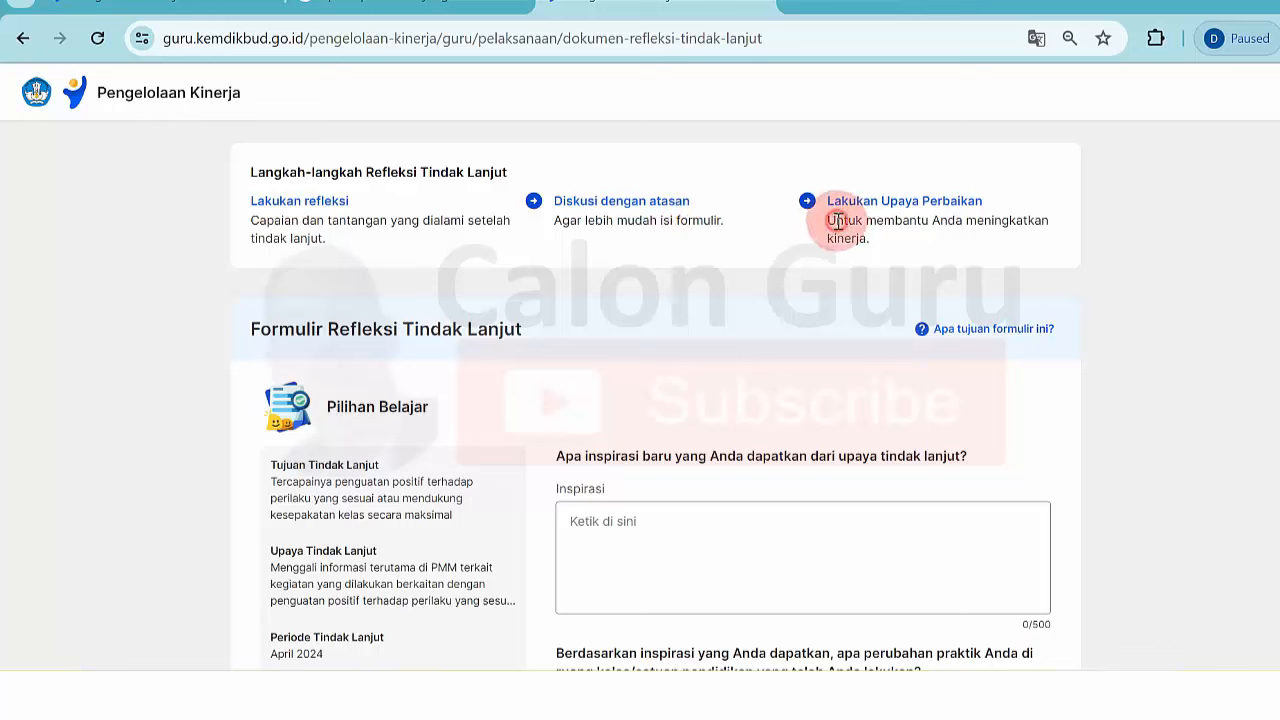
drag(838, 221, 967, 239)
click(968, 244)
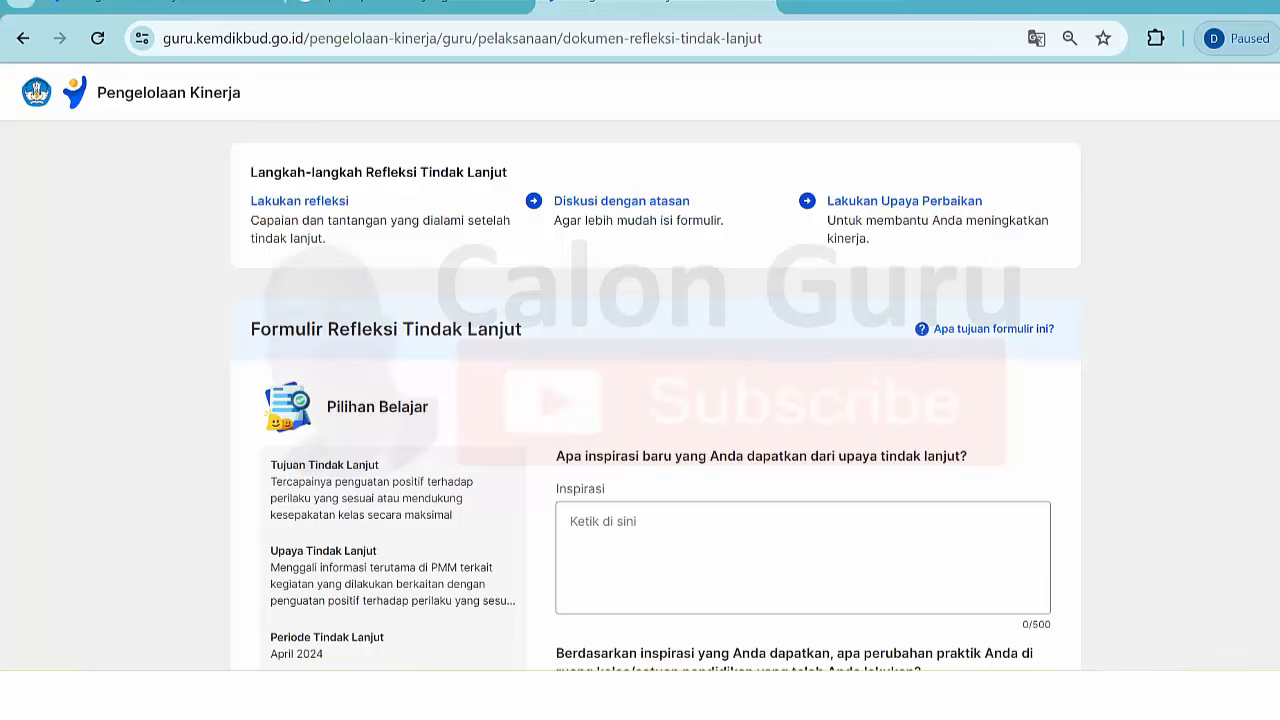
Paste the prepared answer beginning "Dari upaya tindak lanjut dalam Pengelolaan kelas" into the Inspirasi field of the reflection form.
scroll(655, 397, down, 2)
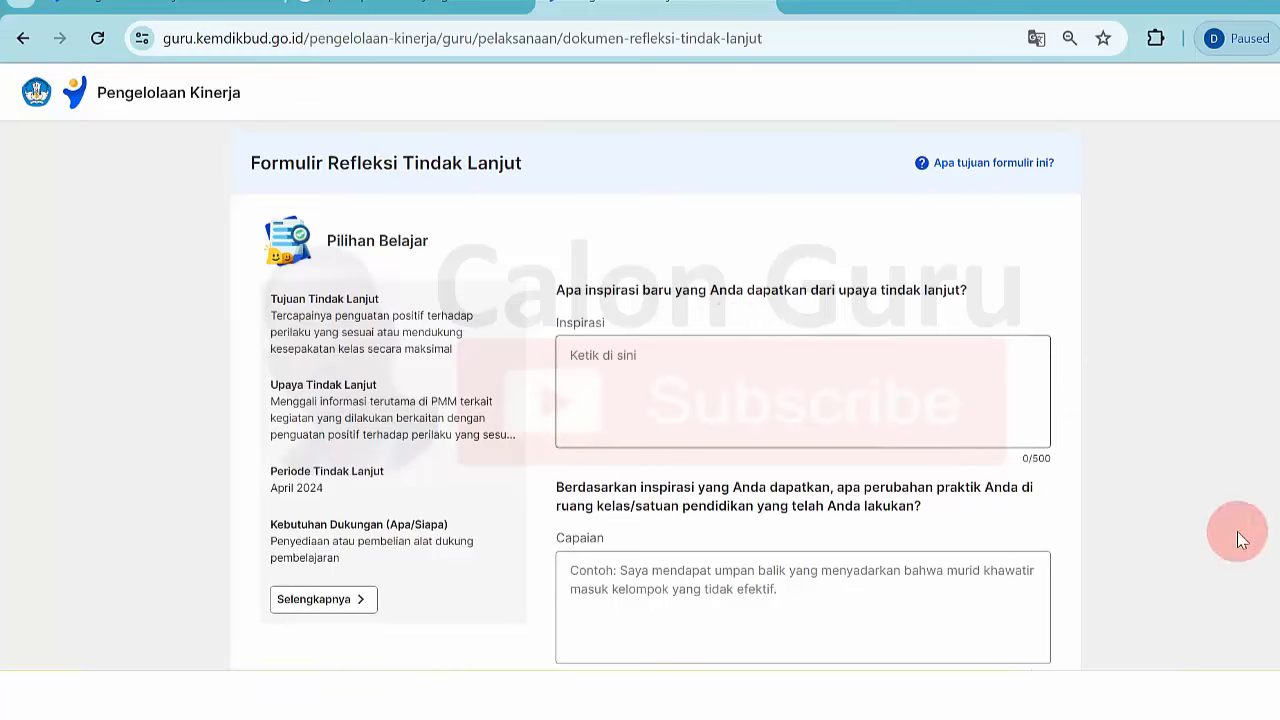
scroll(655, 395, down, 1)
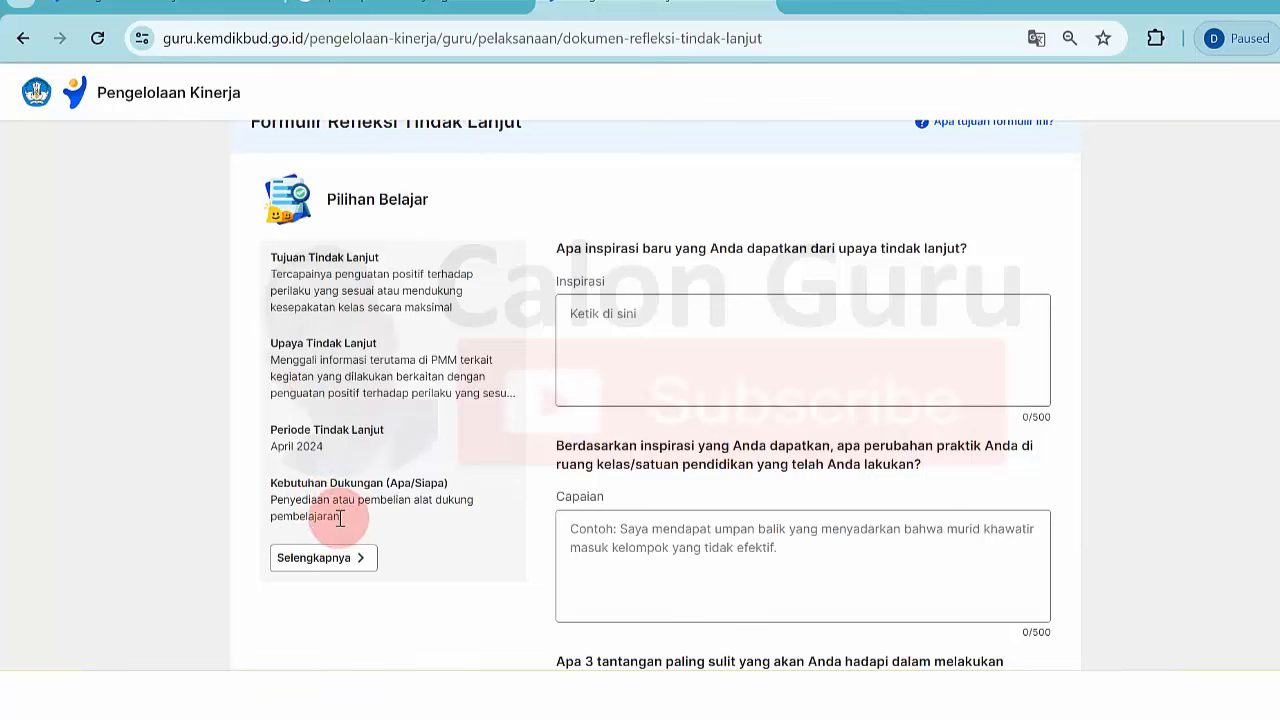
click(640, 321)
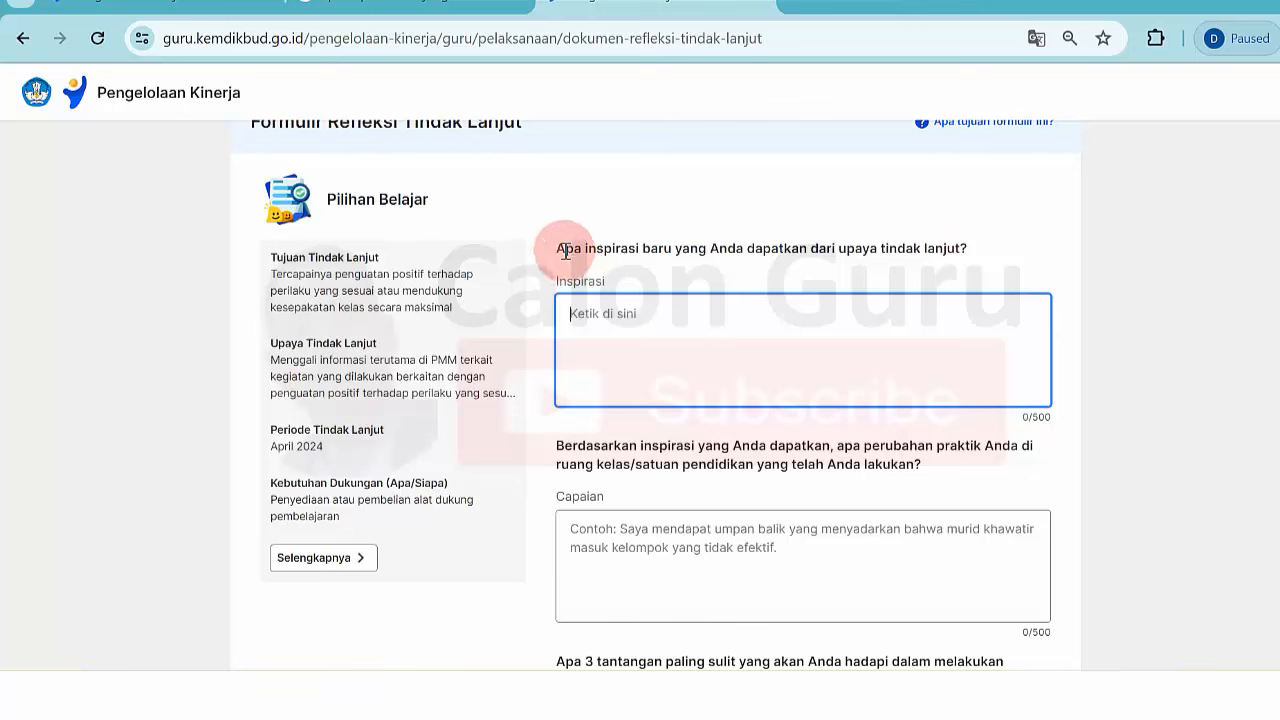
drag(565, 251, 960, 249)
click(960, 249)
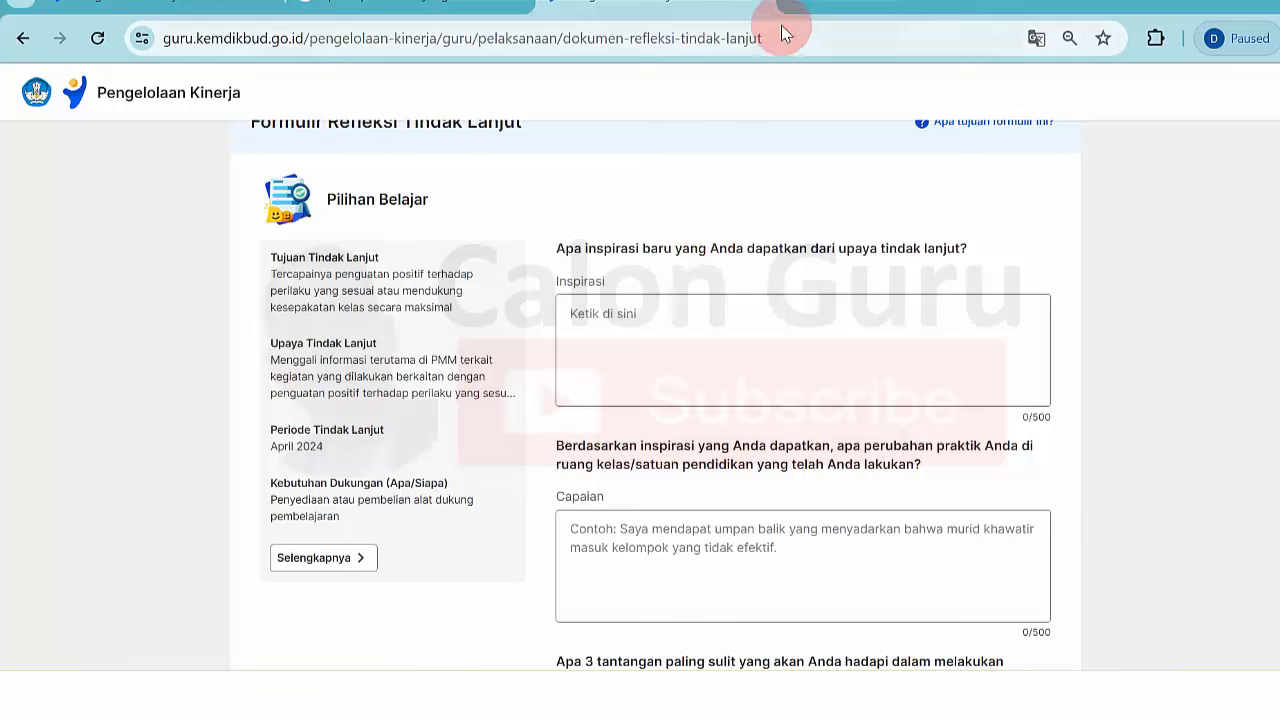
key(ctrl+v)
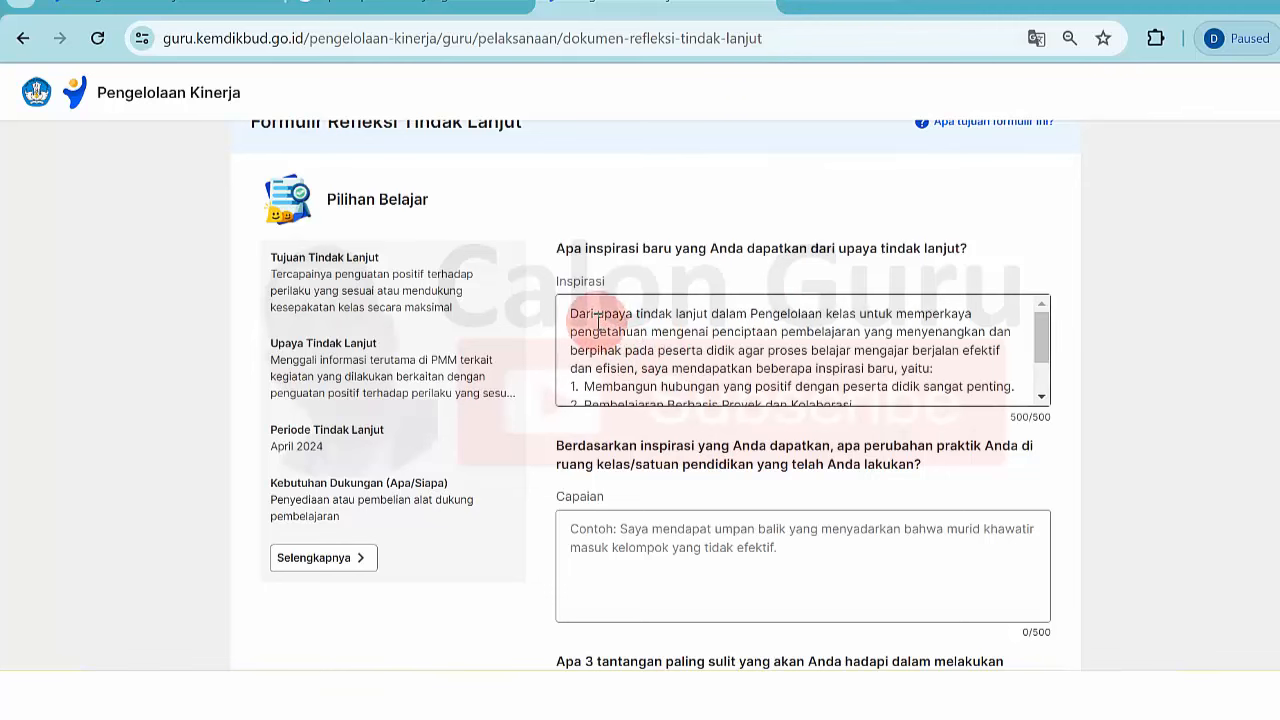
Review the pasted Inspirasi answer, checking its "Pengelolaan kelas" wording against the Tujuan Tindak Lanjut text.
drag(598, 316, 1046, 334)
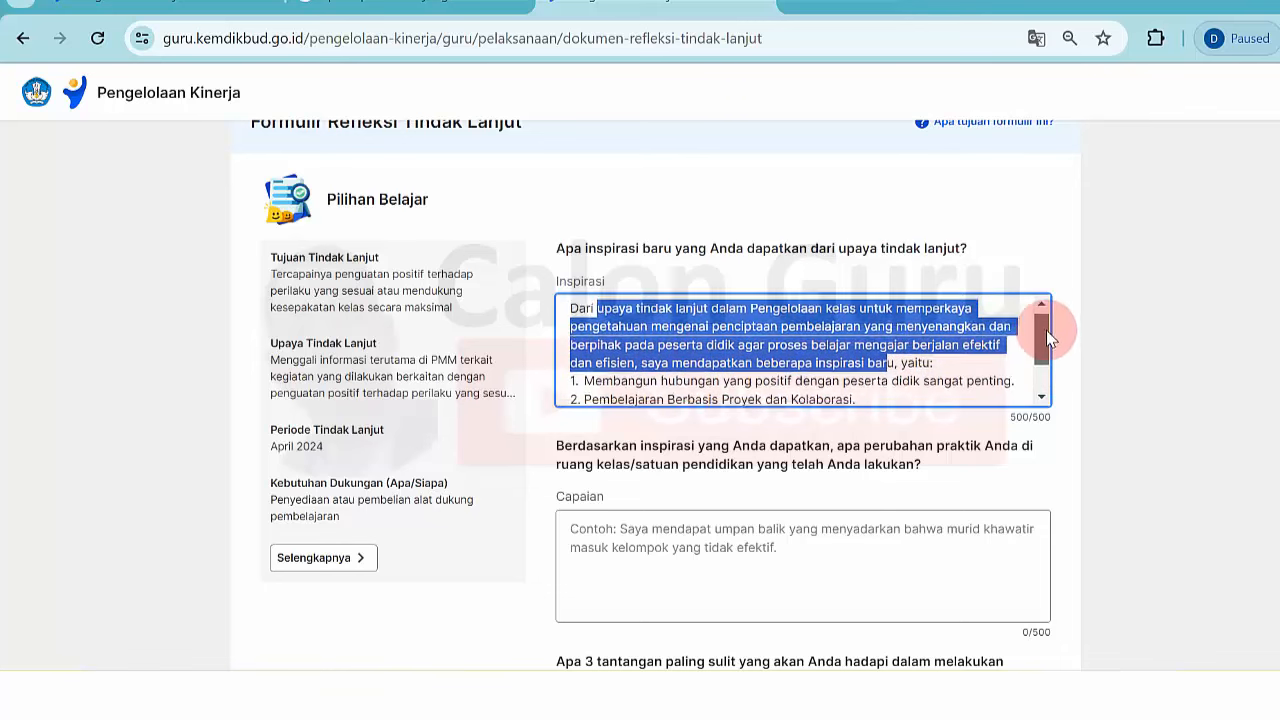
click(757, 2)
click(797, 311)
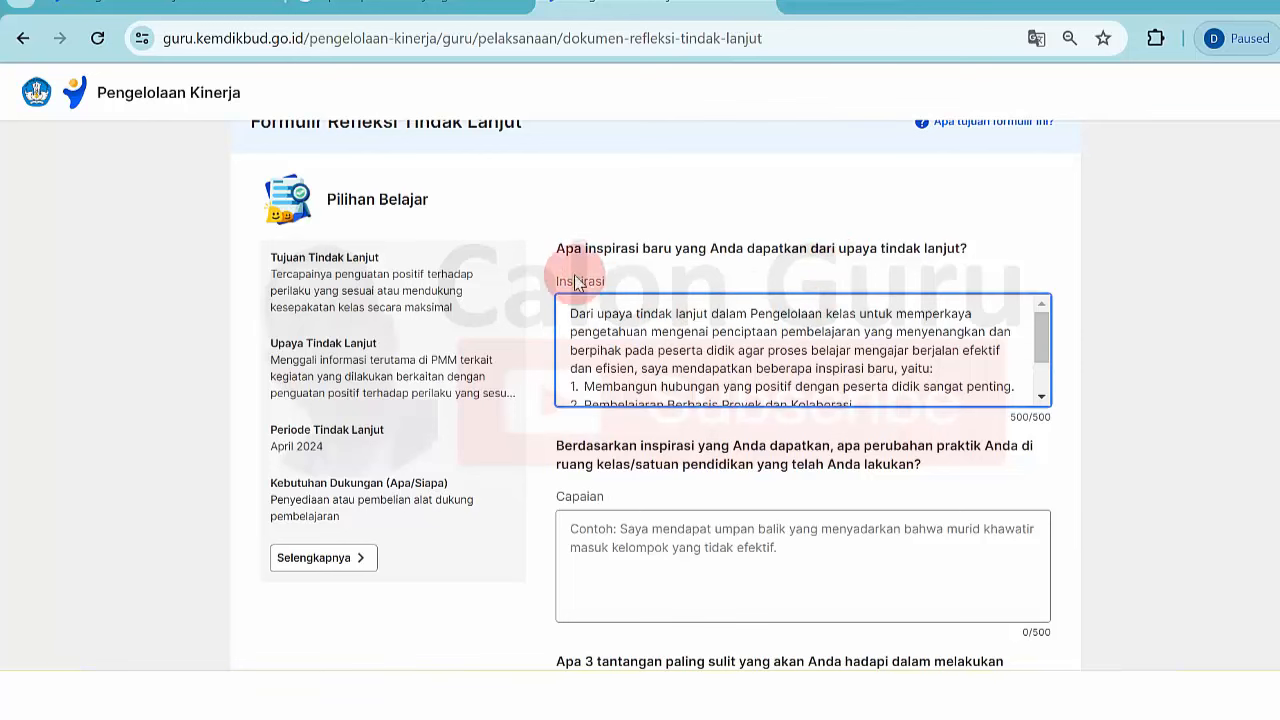
drag(575, 313, 898, 368)
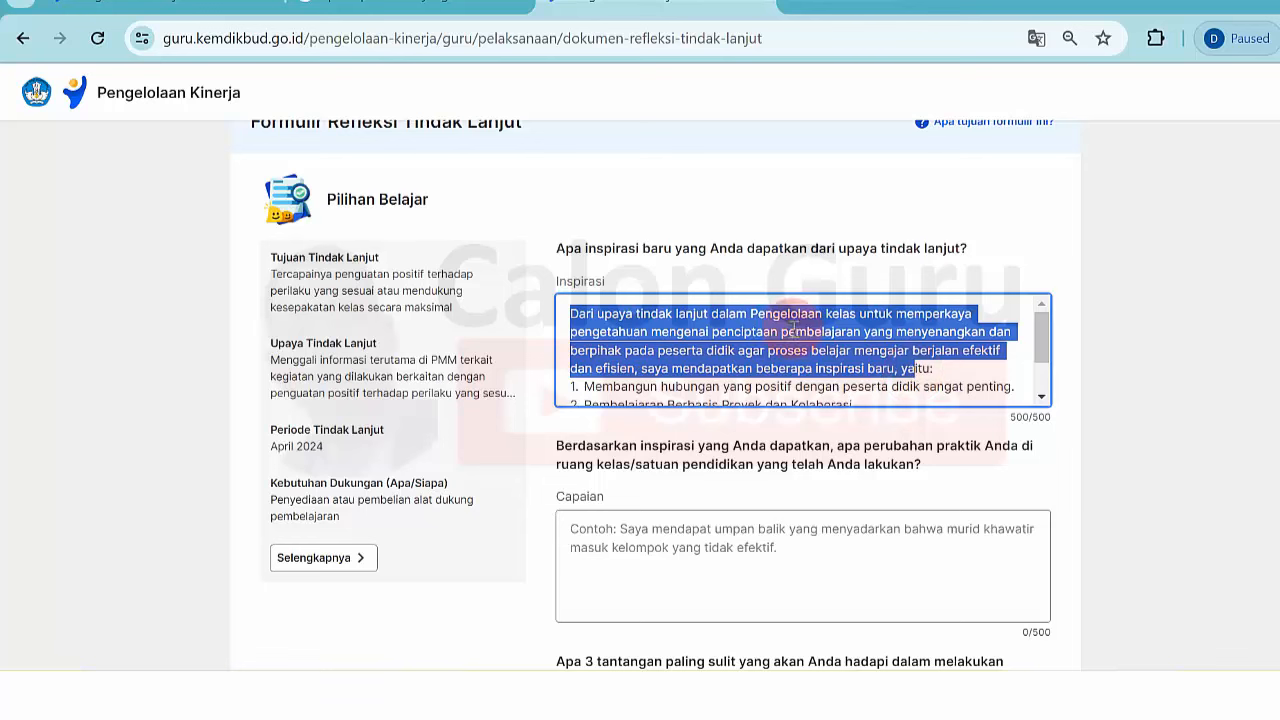
click(753, 320)
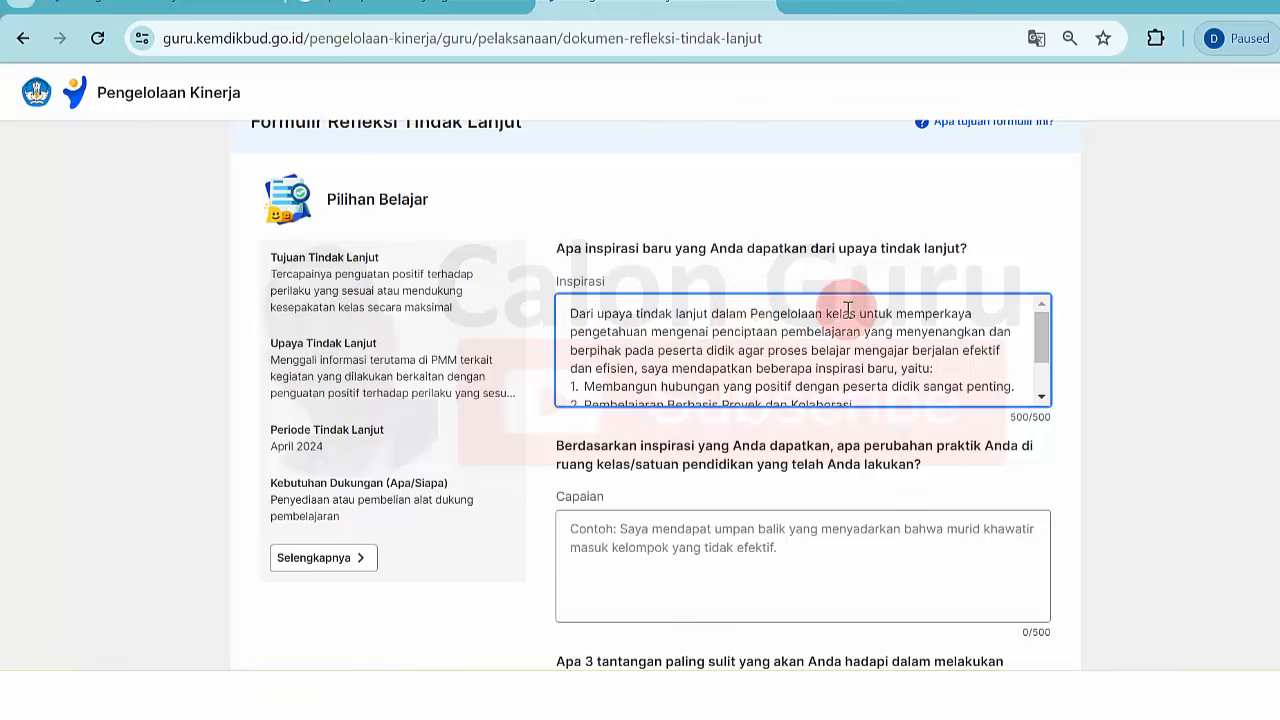
drag(891, 318, 891, 337)
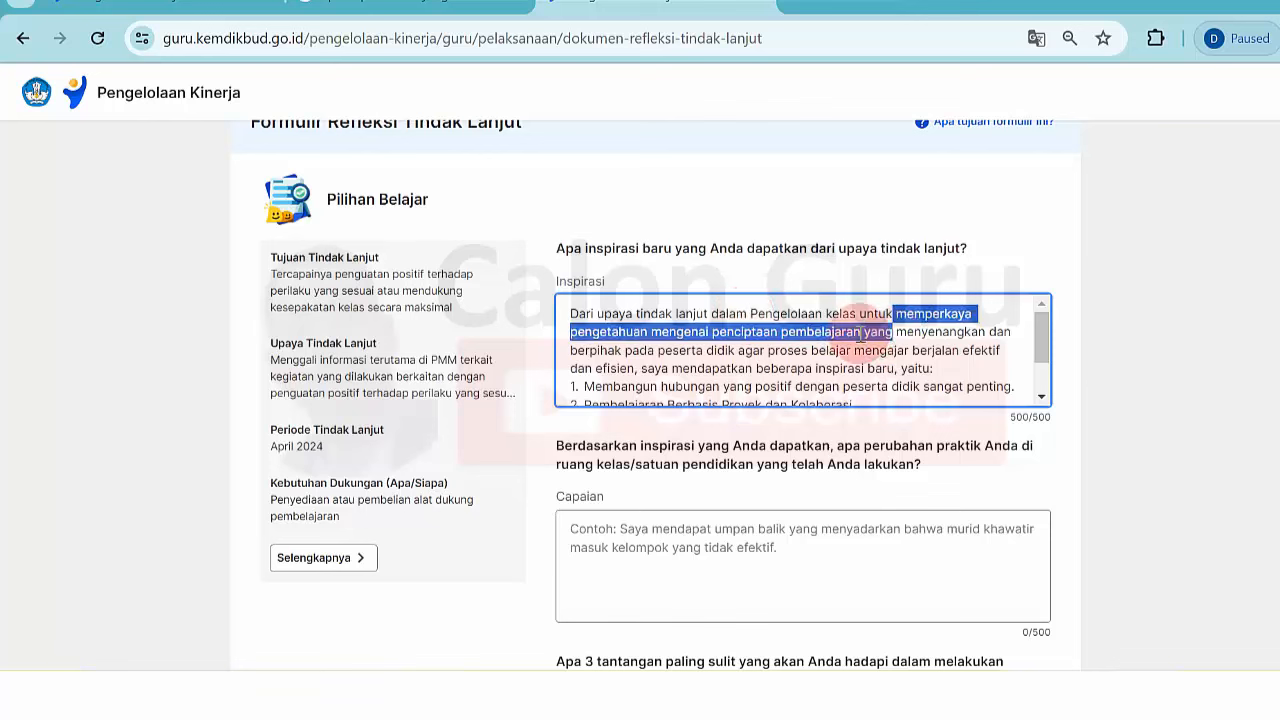
drag(759, 317, 782, 317)
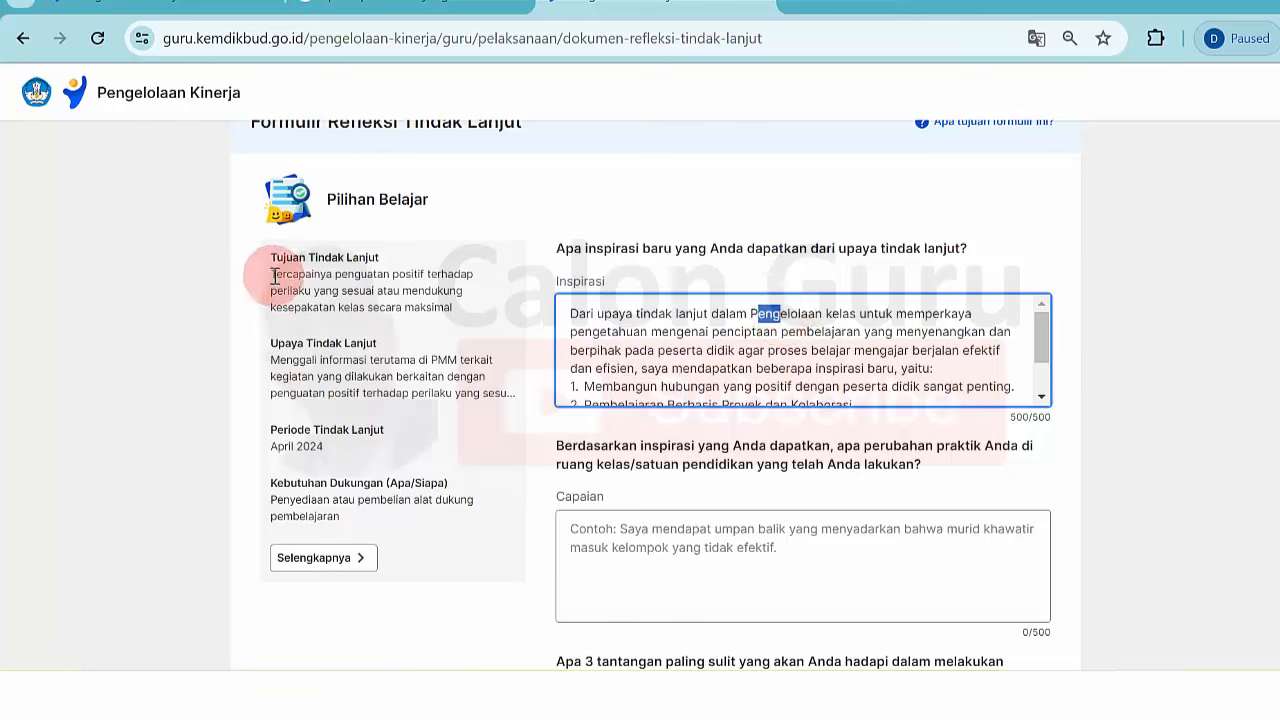
drag(274, 276, 454, 306)
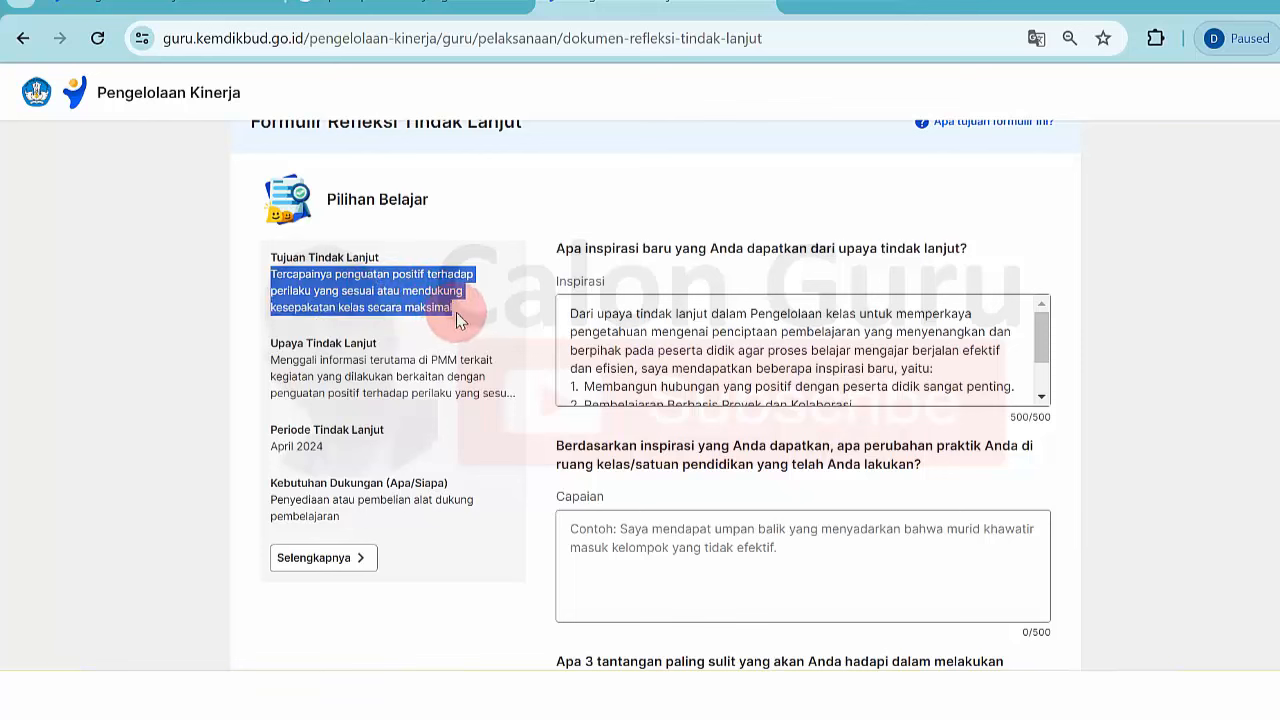
click(637, 332)
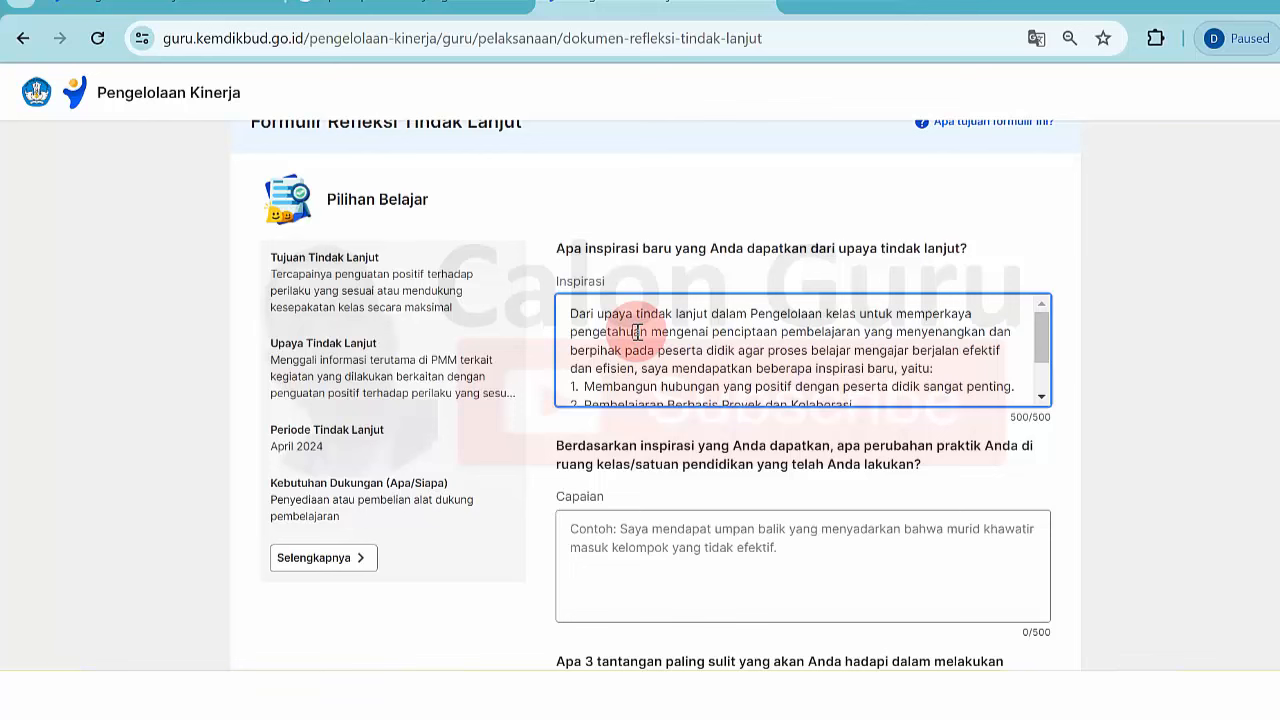
click(1026, 337)
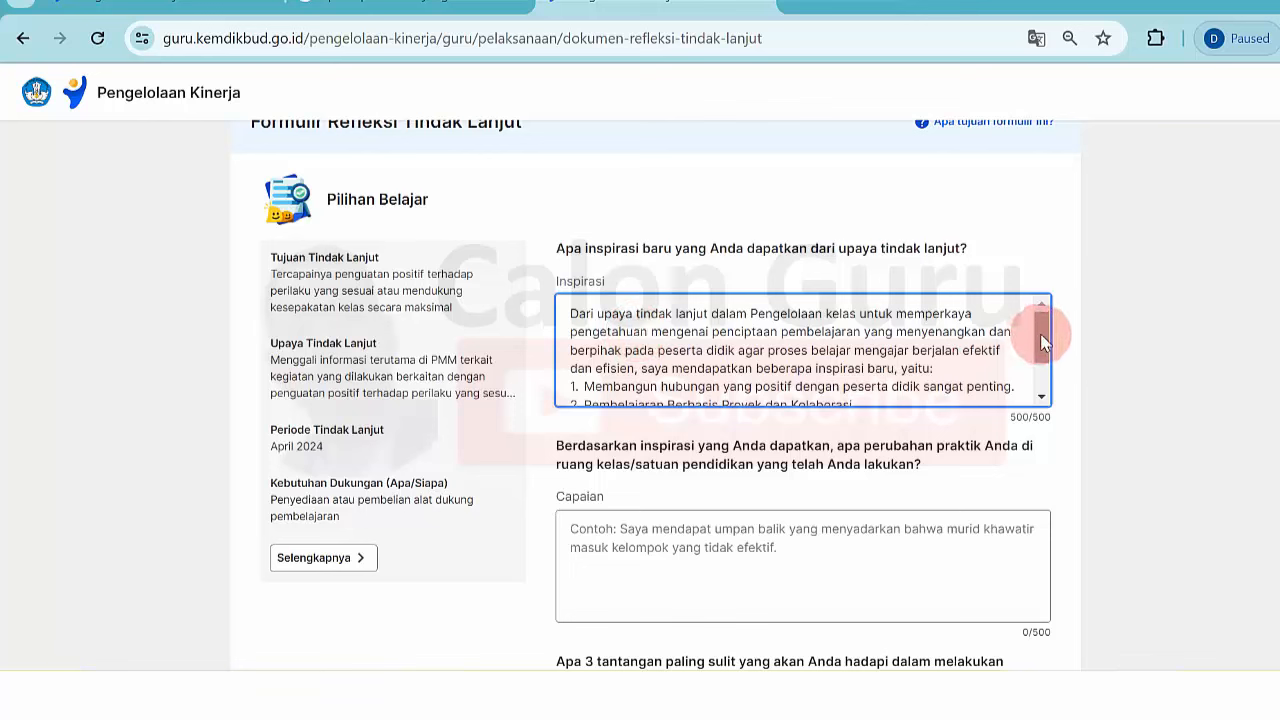
mouse_move(1041, 342)
mouse_down()
mouse_move(1043, 366)
mouse_move(1043, 318)
mouse_up()
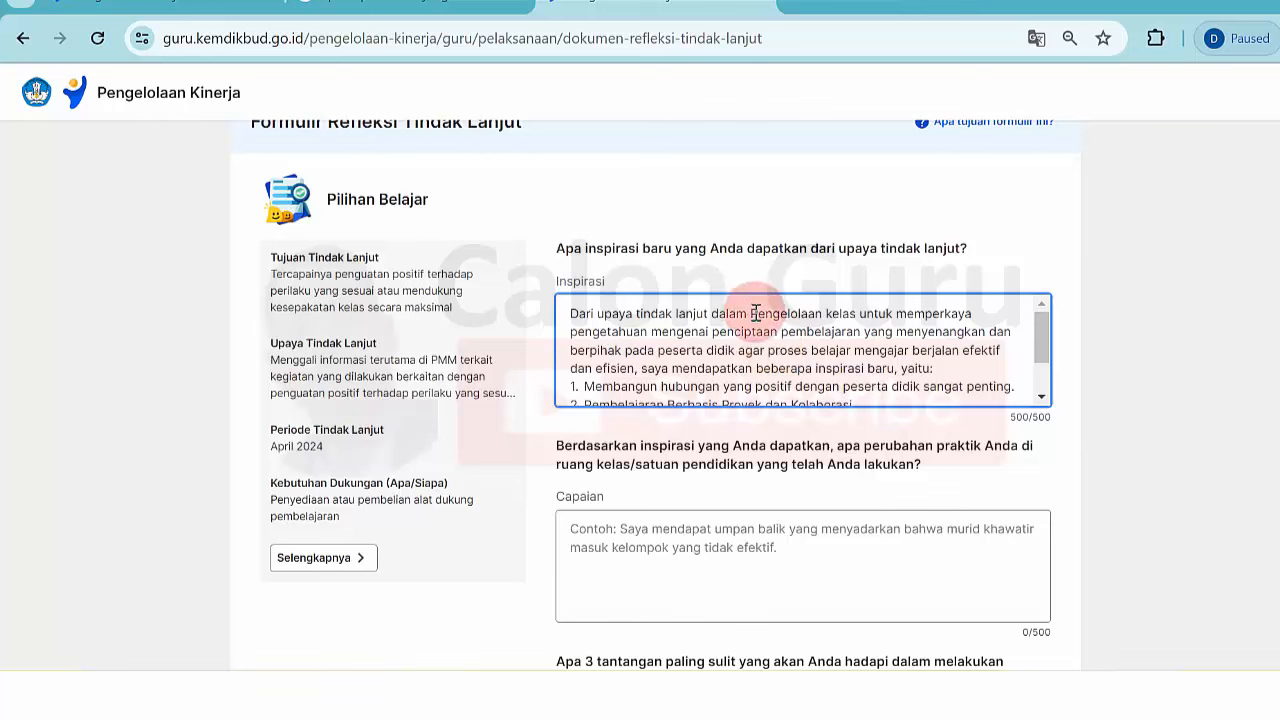
drag(756, 313, 876, 314)
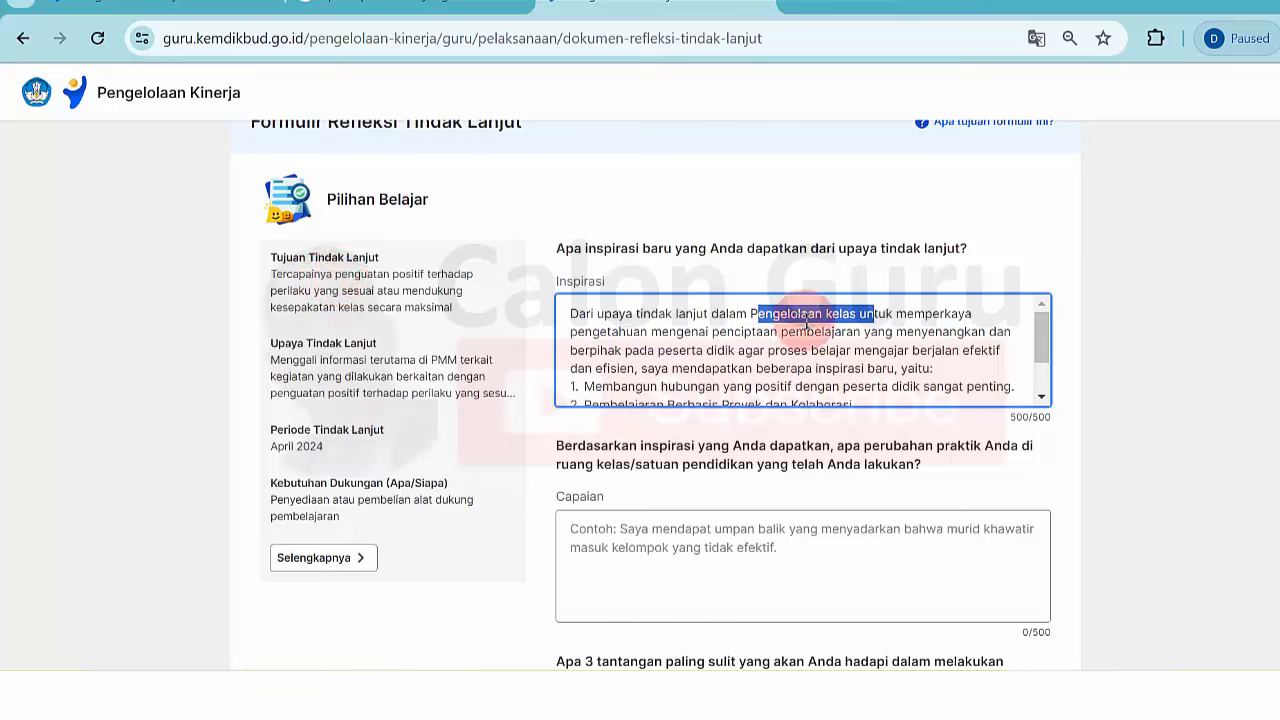
click(806, 320)
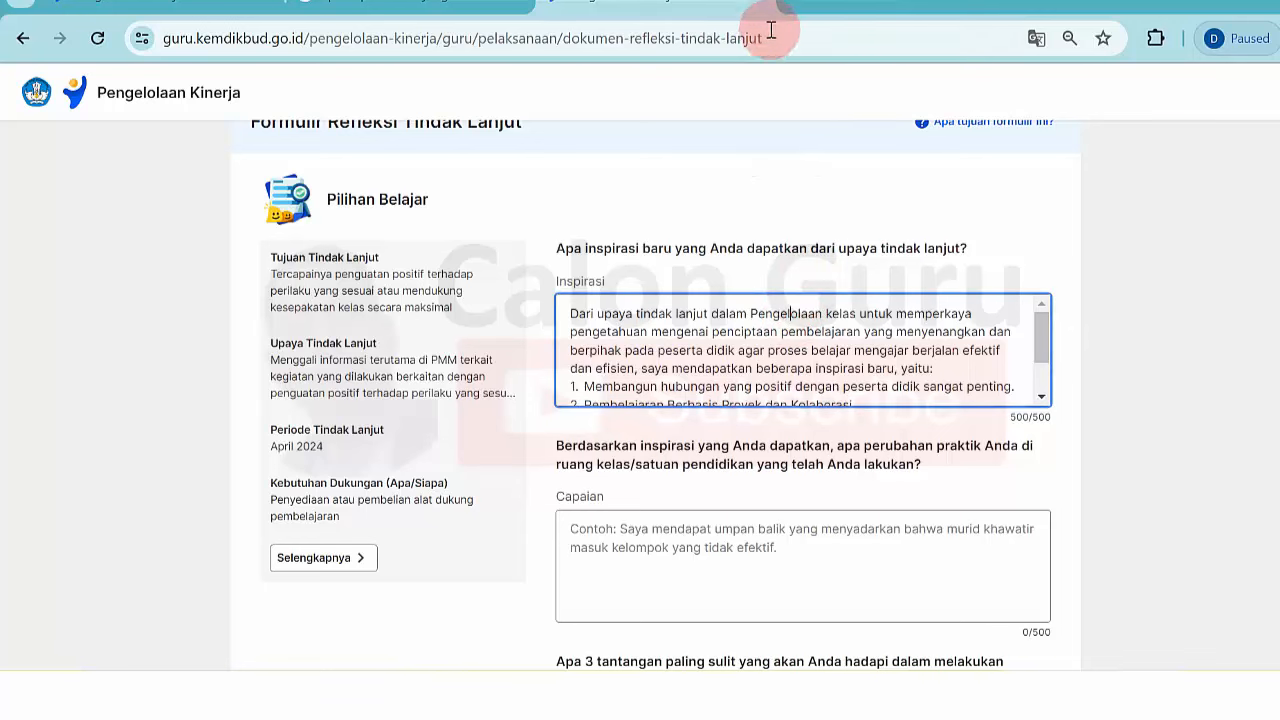
click(759, 1)
click(759, 2)
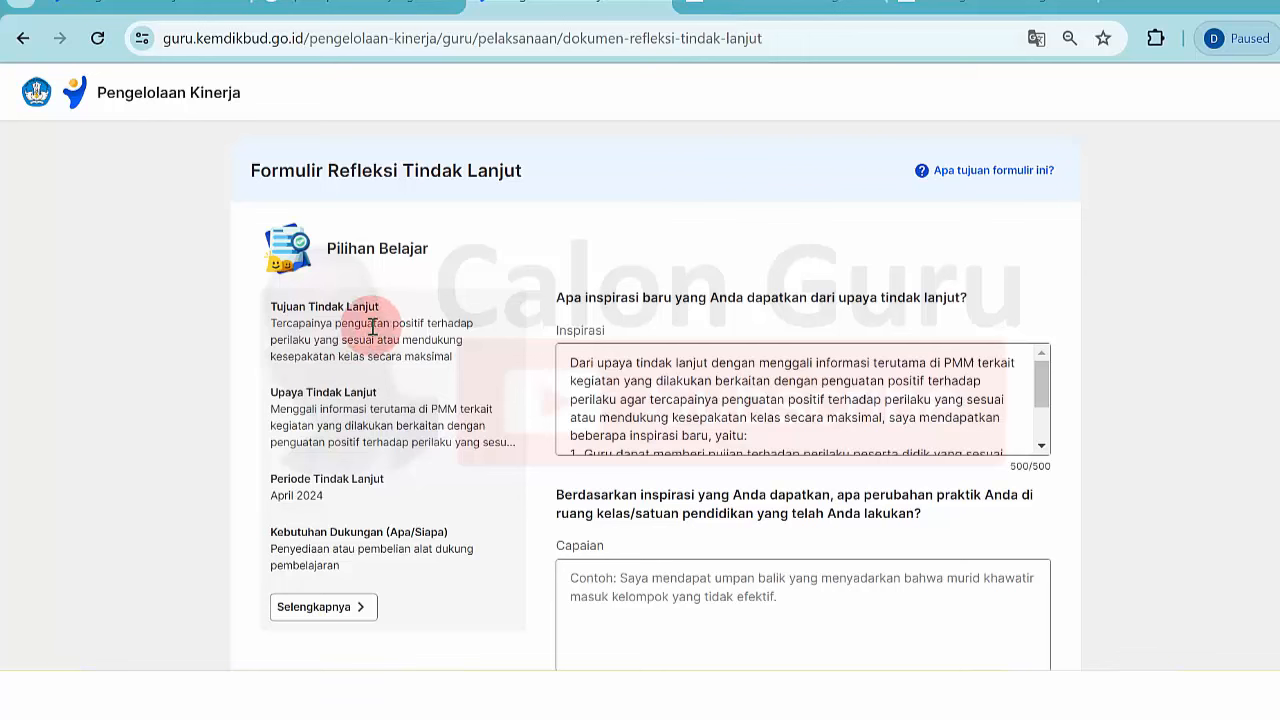
Compare the Inspirasi answer about "penguatan positif" with the Tujuan Tindak Lanjut and read it to its end.
drag(336, 323, 378, 357)
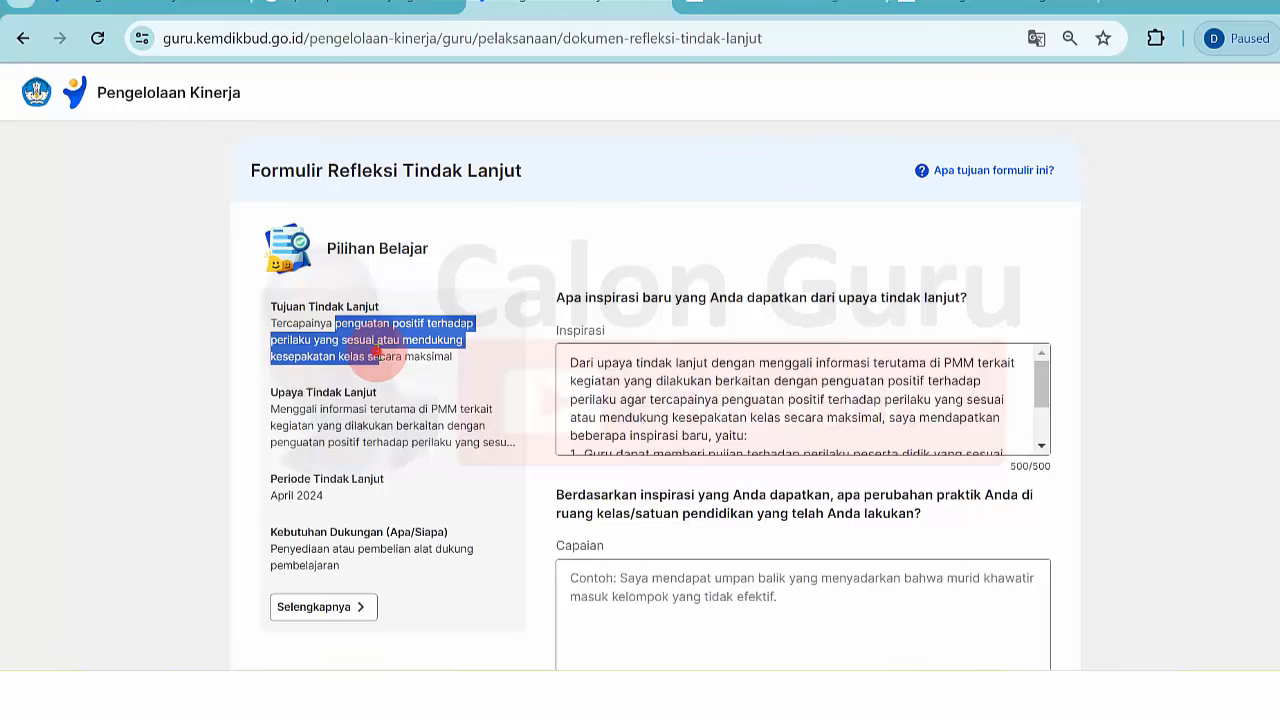
click(378, 352)
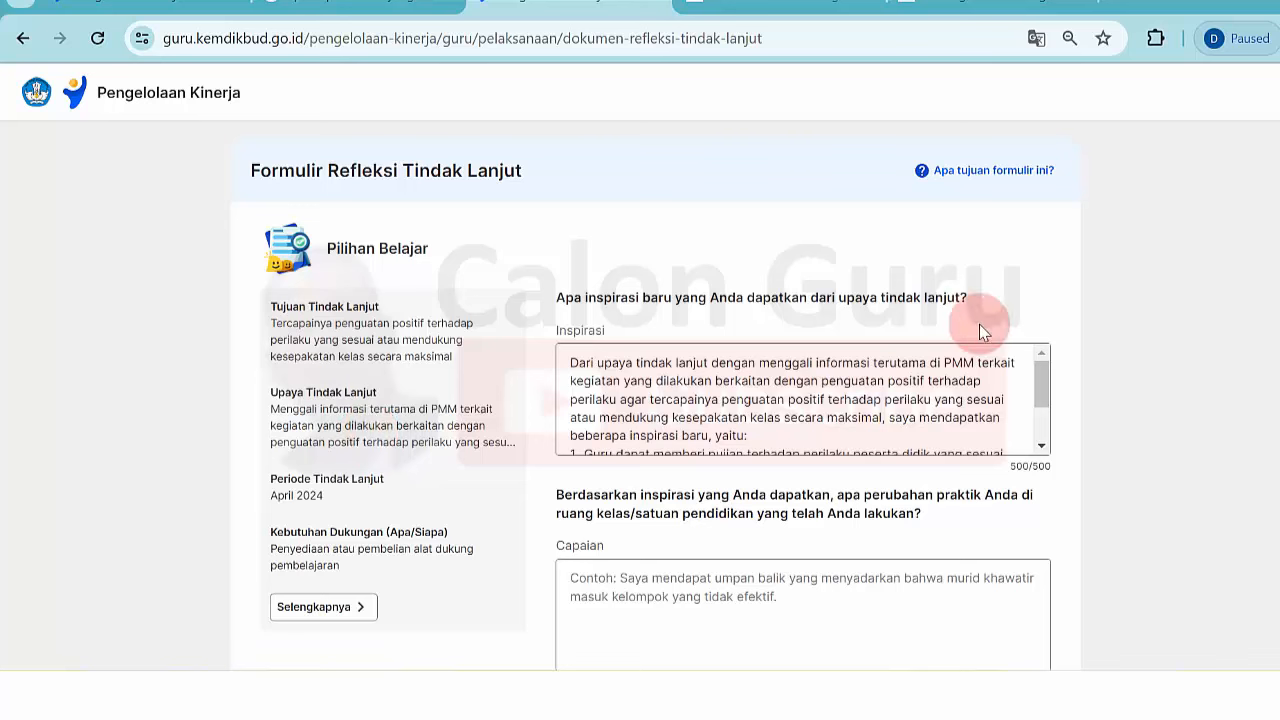
drag(1036, 378, 1043, 422)
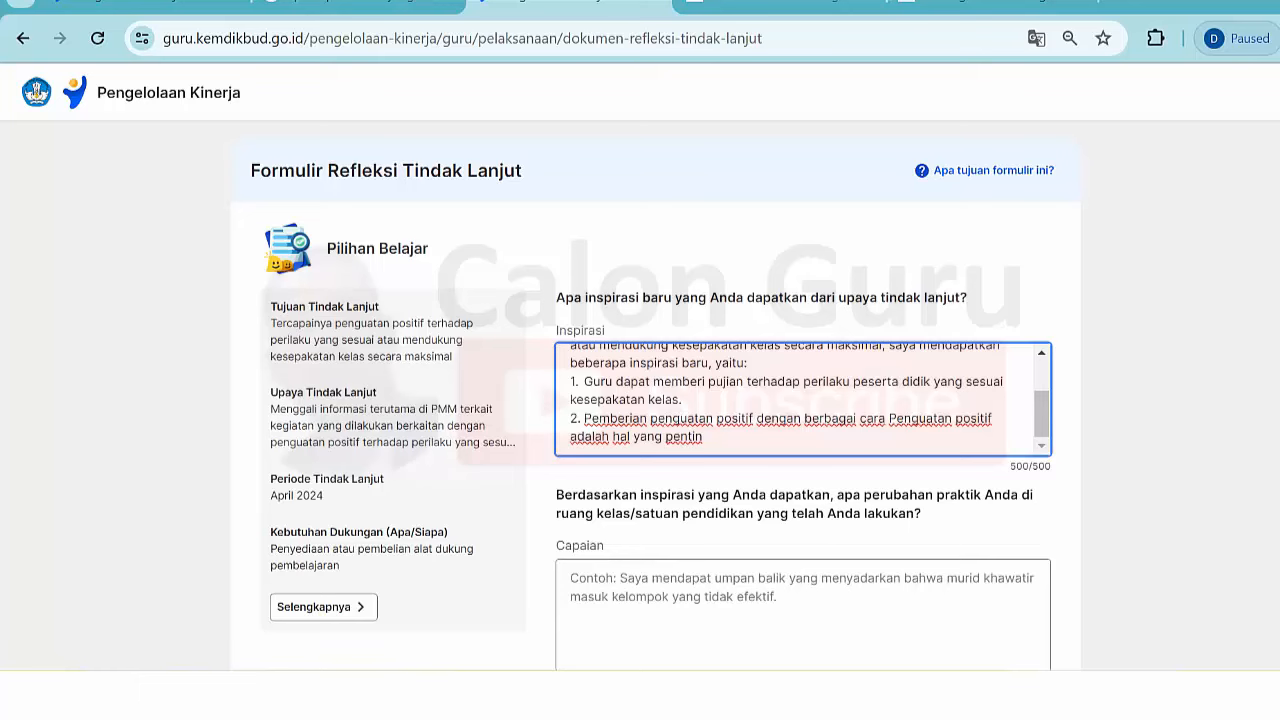
Read the Capaian question about which practice changes were made in the classroom or school.
scroll(835, 371, down, 3)
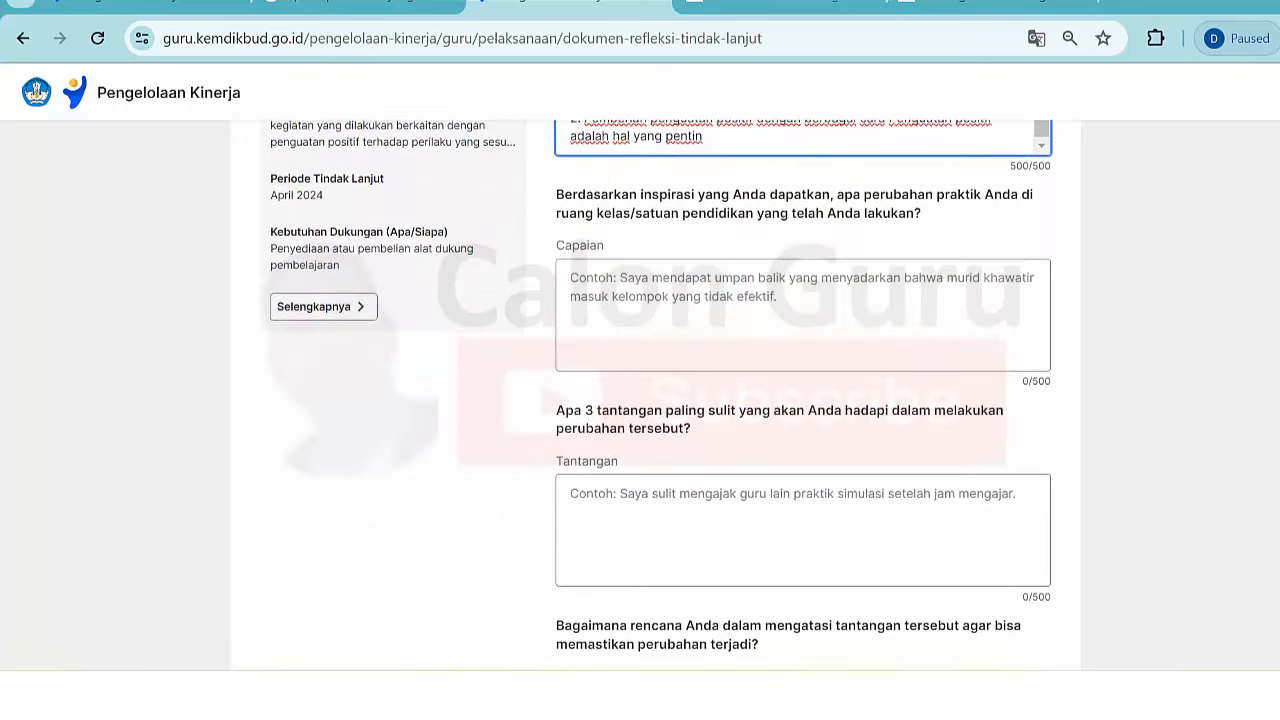
click(800, 337)
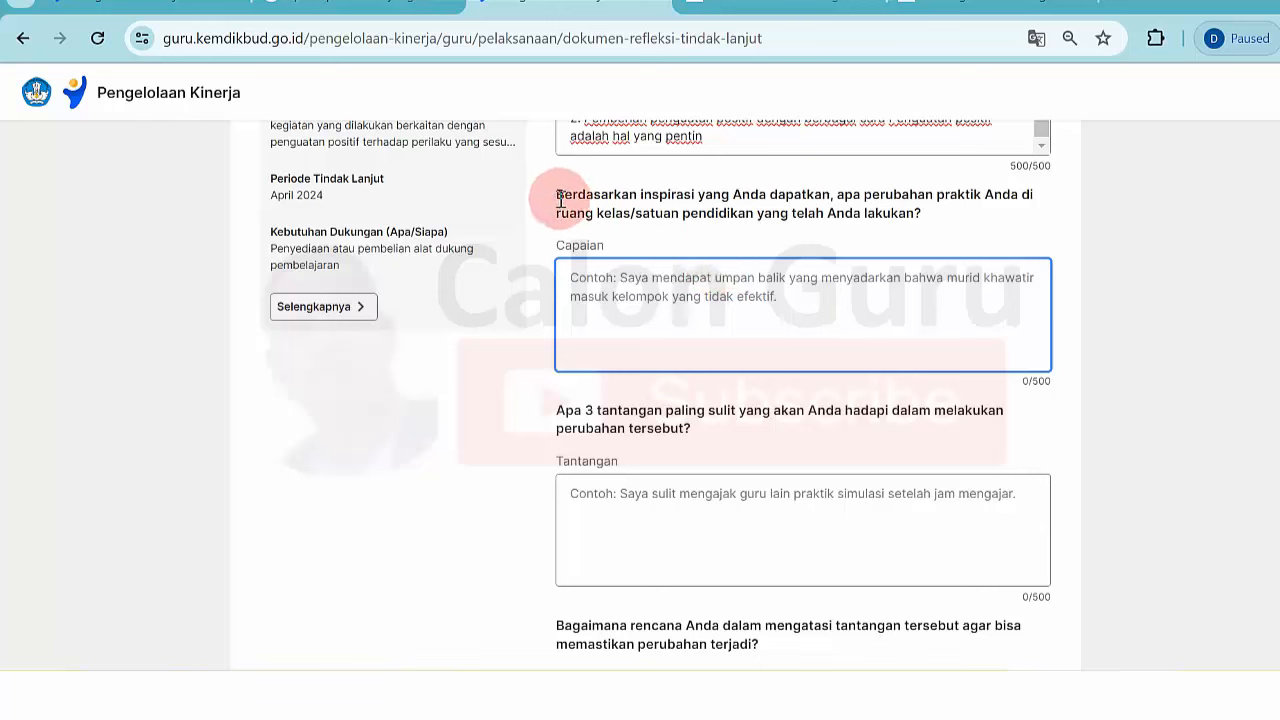
drag(560, 200, 828, 213)
click(829, 211)
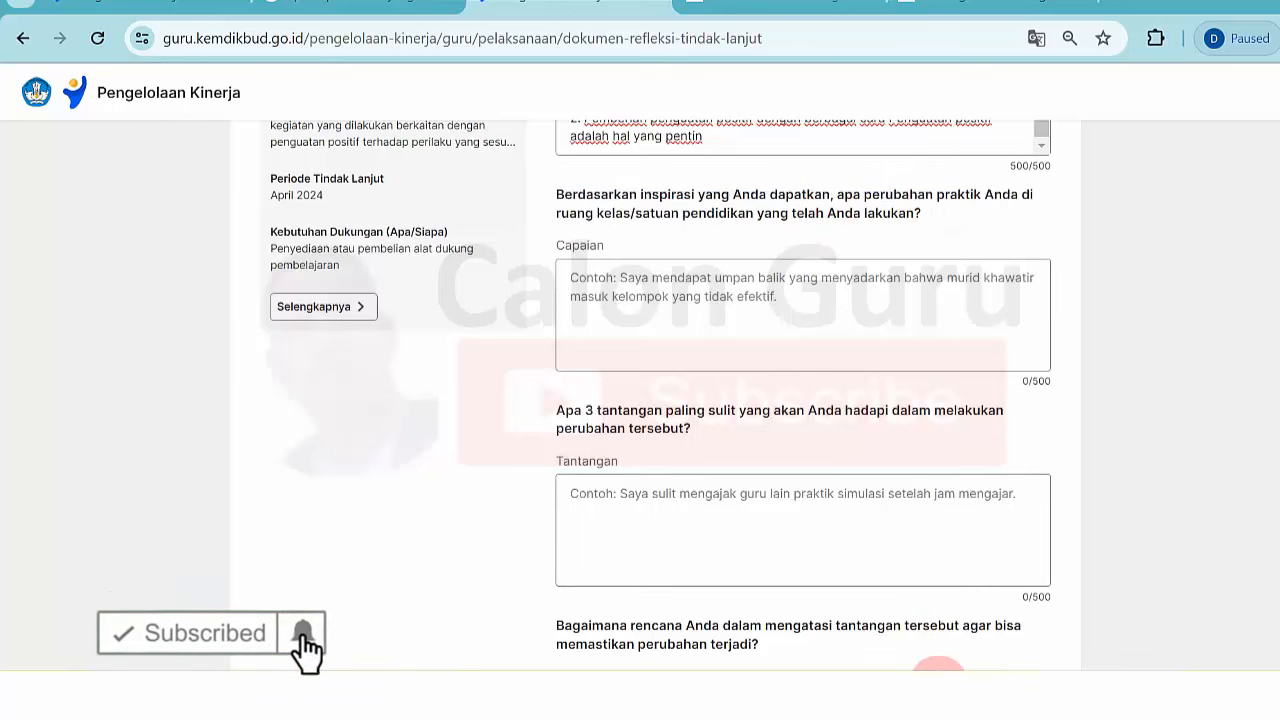
Switch to the Word document and read the prepared answer beginning "Saya memberikan pujian dengan langsung" for the practice-change question.
click(938, 692)
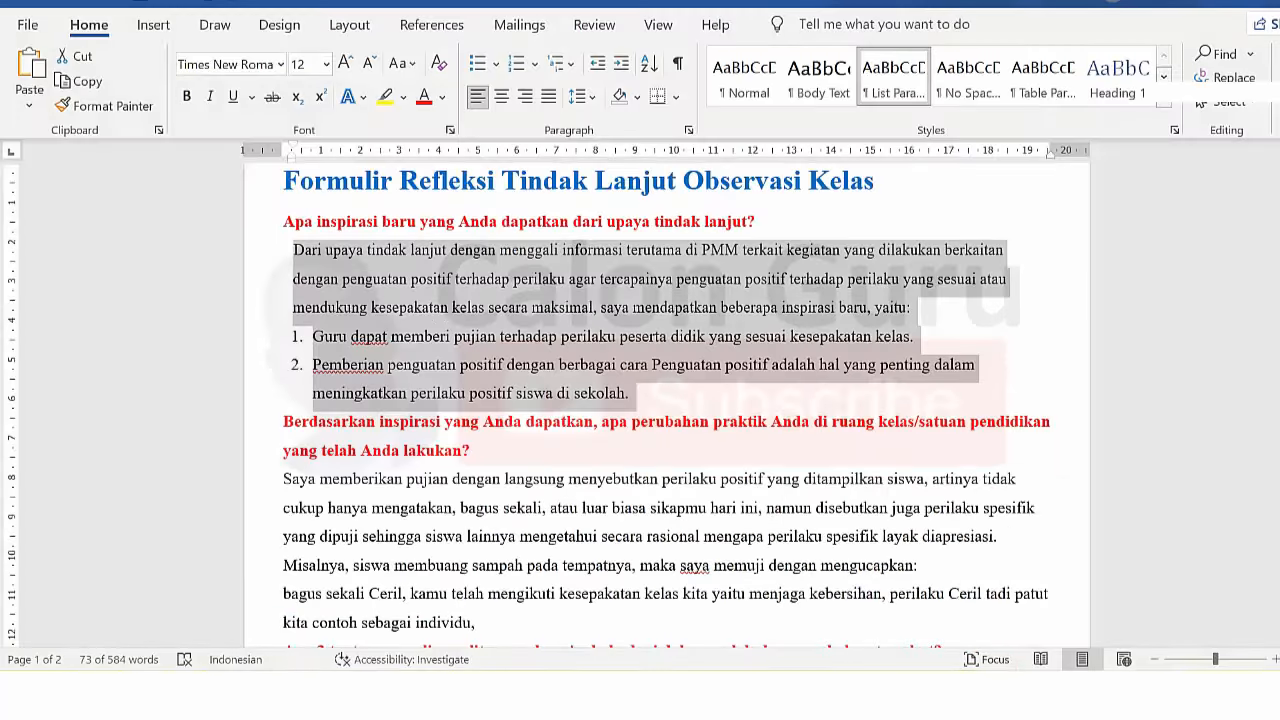
scroll(640, 400, down, 3)
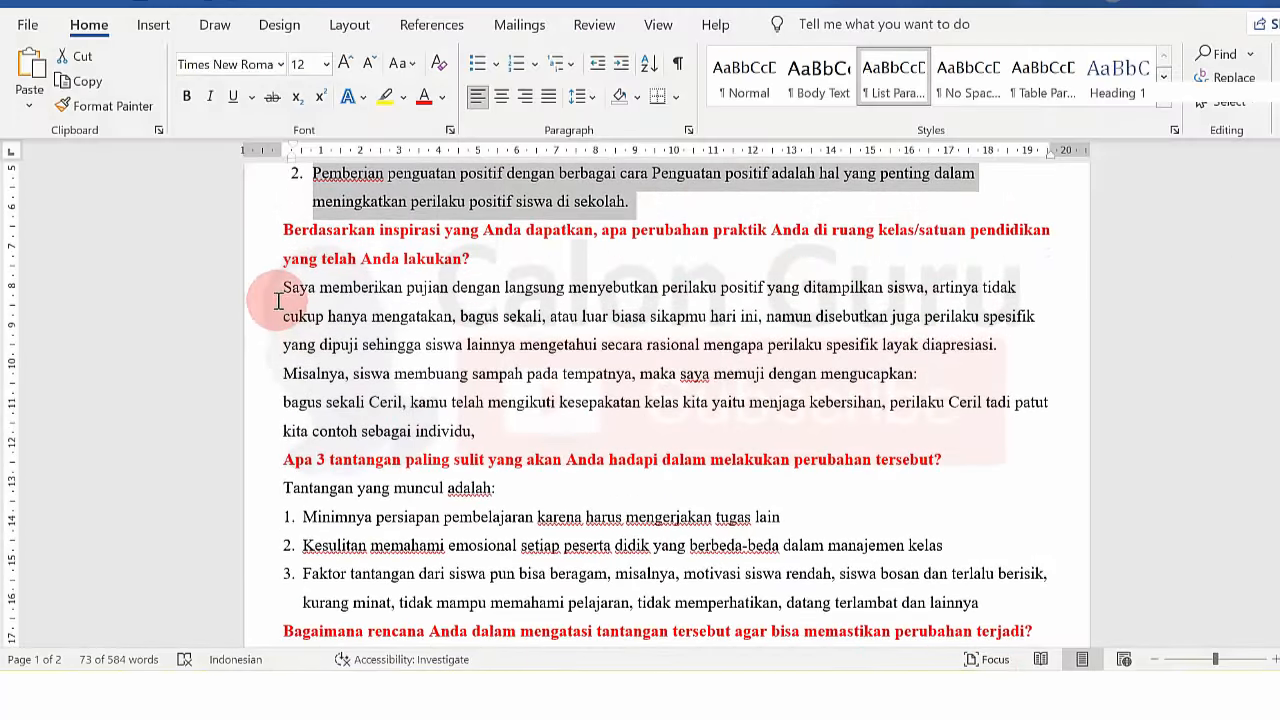
drag(279, 291, 849, 325)
drag(853, 323, 836, 354)
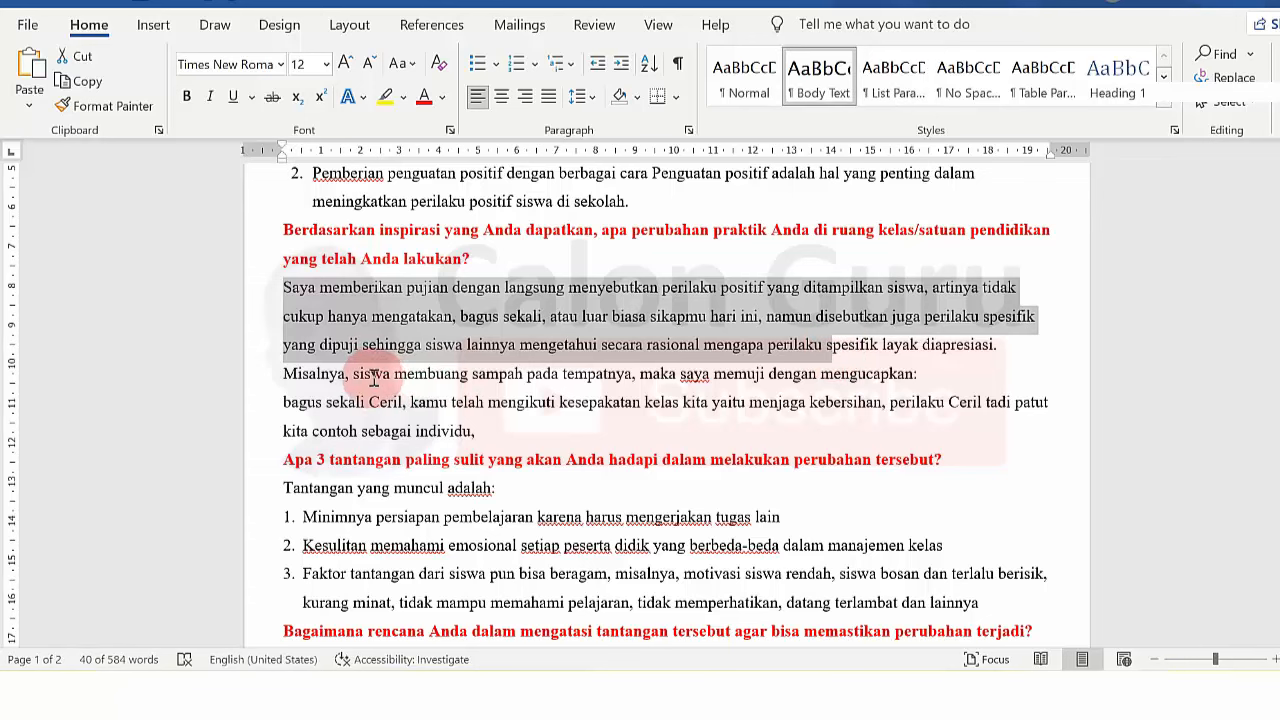
drag(350, 376, 752, 405)
click(752, 405)
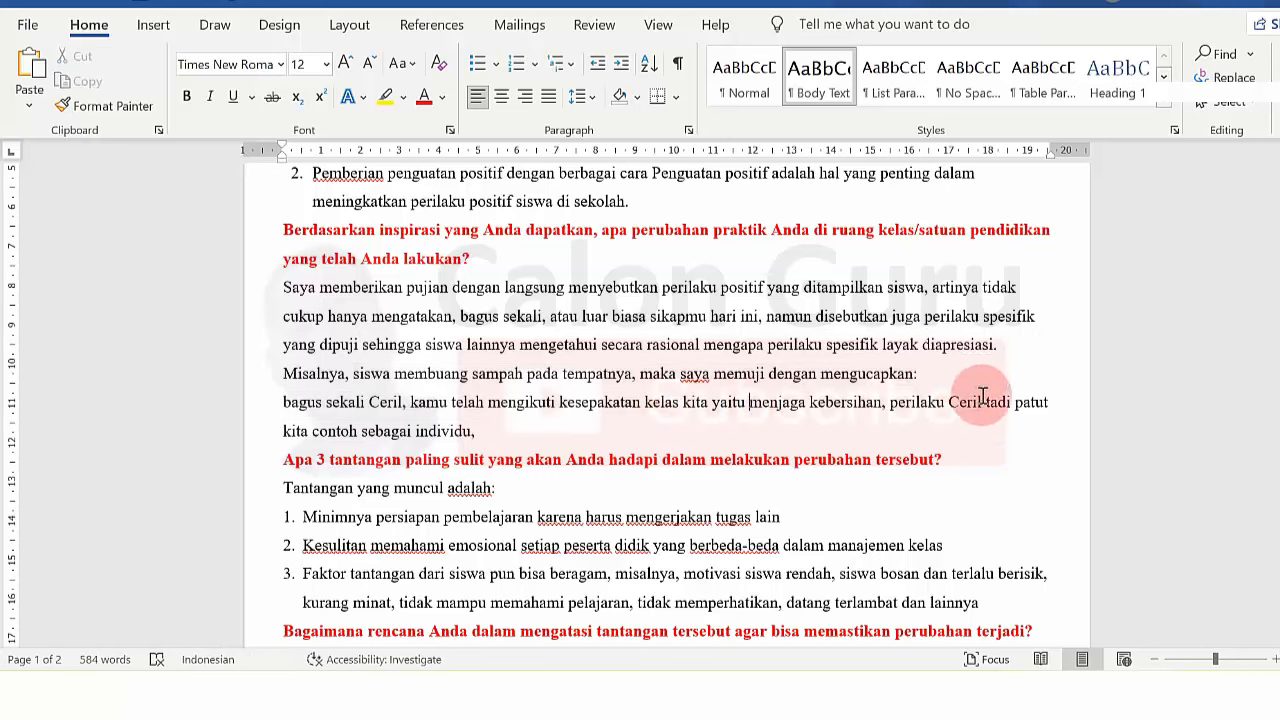
Remove the trailing comma after "individu" in the practice-change answer and select the whole answer from "Saya memberikan pujian".
click(481, 434)
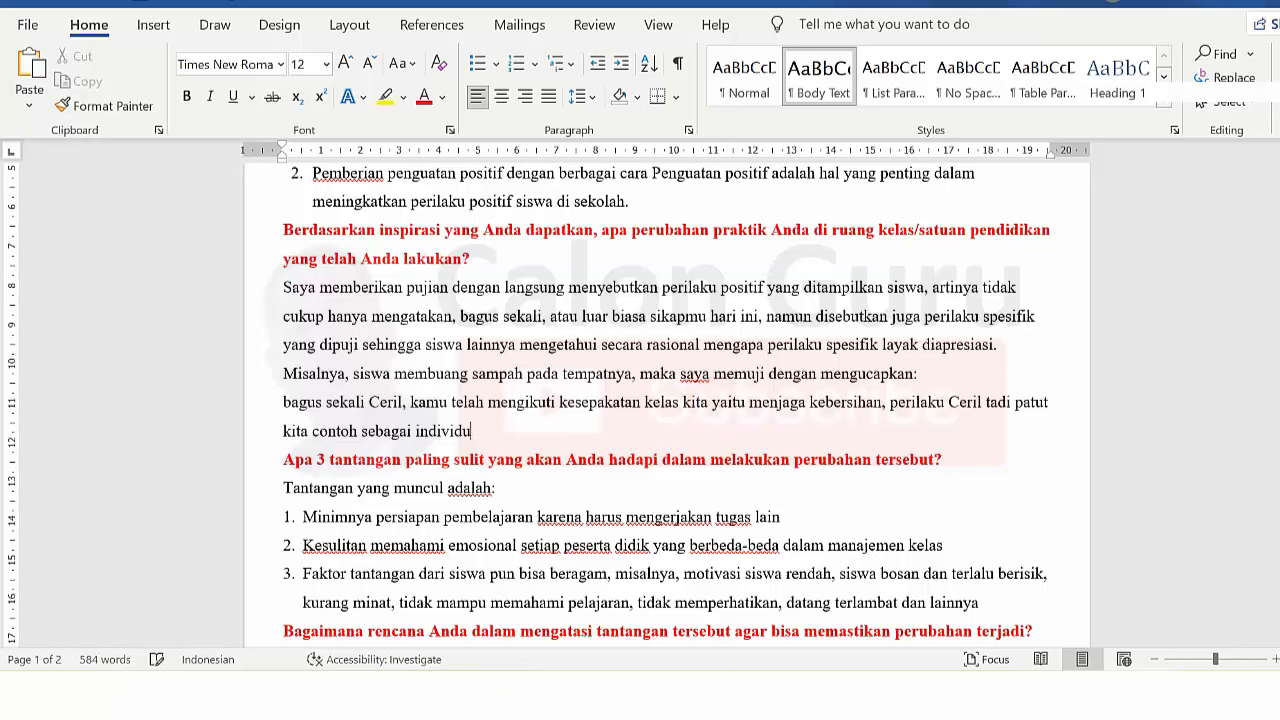
key(BackSpace)
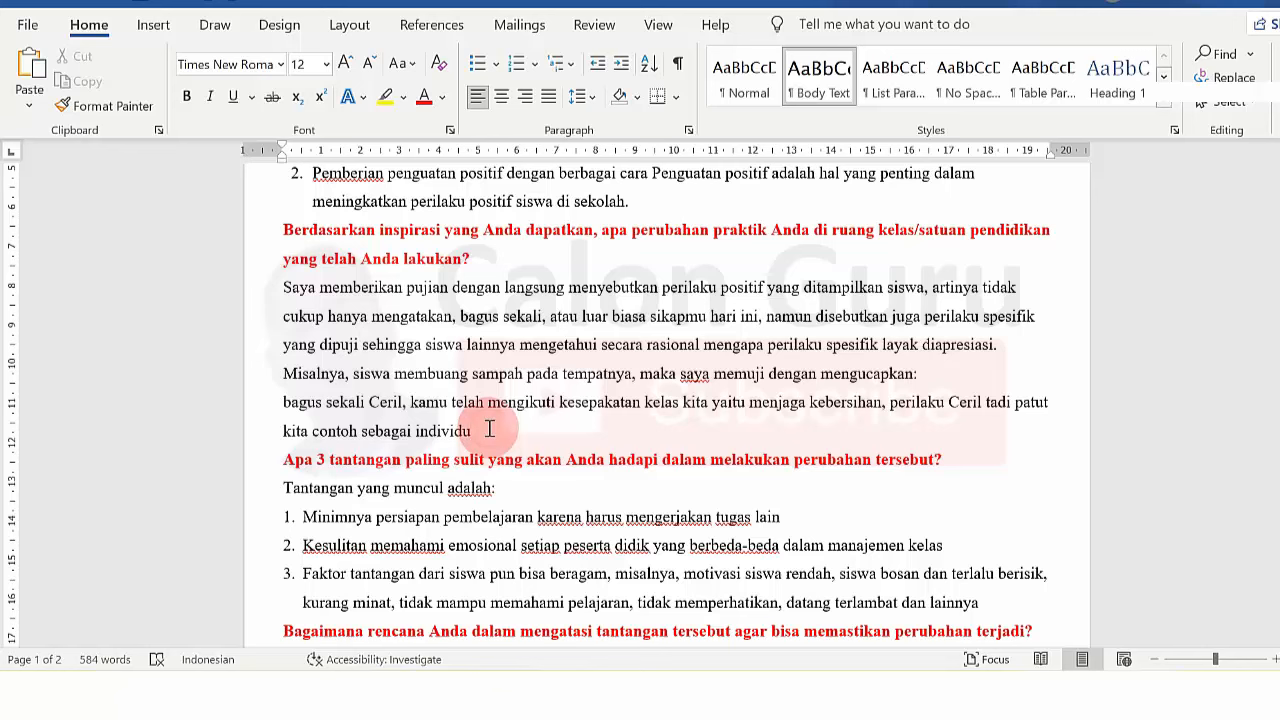
drag(489, 430, 300, 310)
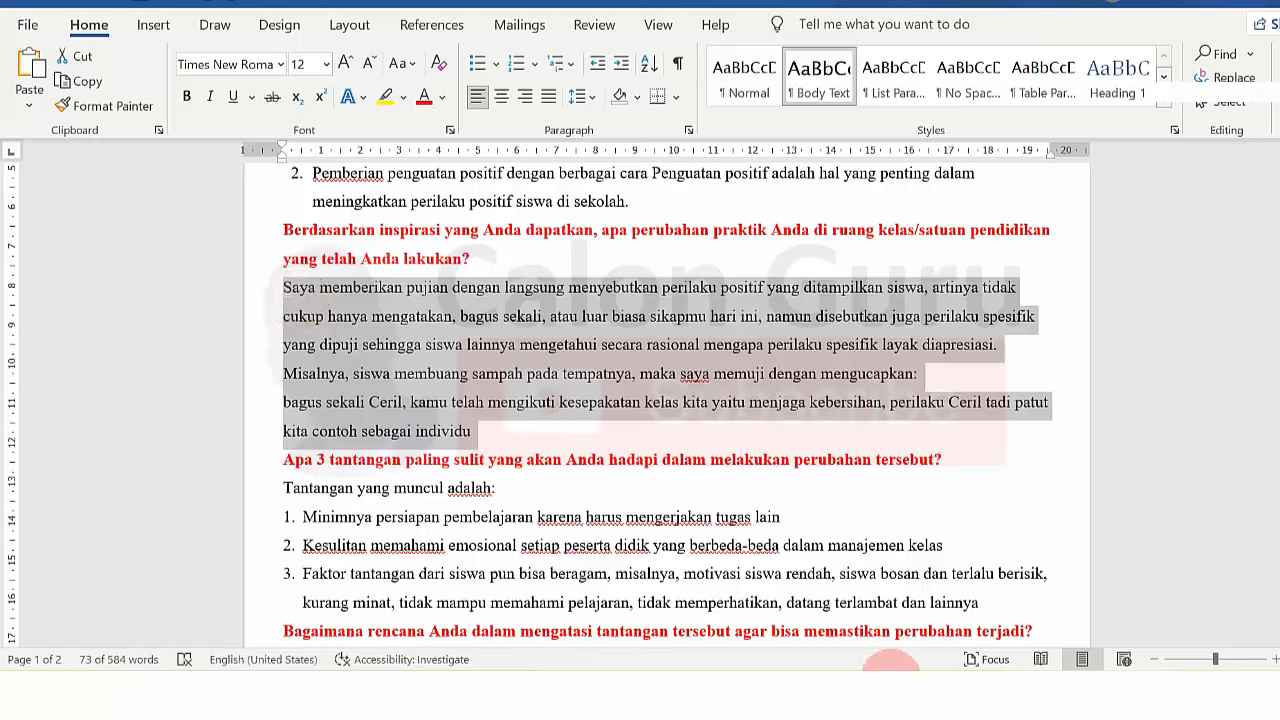
Switch to the Pengelolaan Kinerja form in the browser and paste the practice-change answer into the empty Capaian field.
click(890, 665)
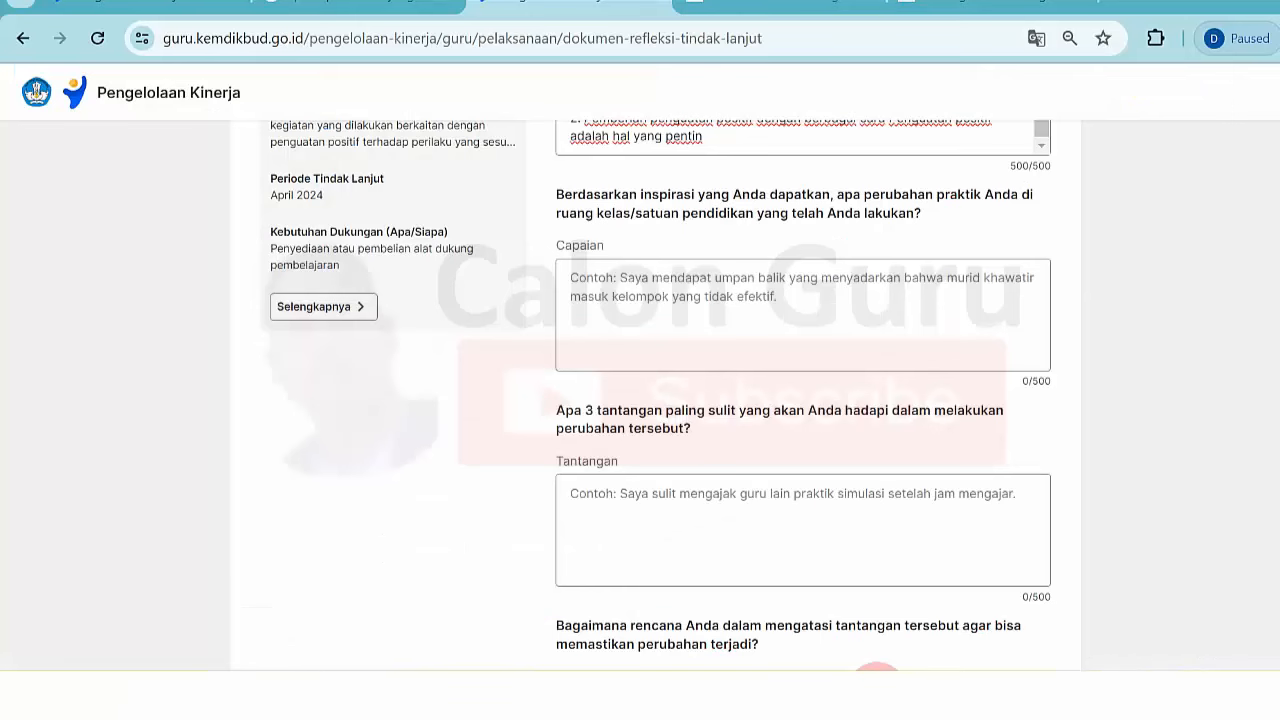
click(763, 287)
key(ctrl+v)
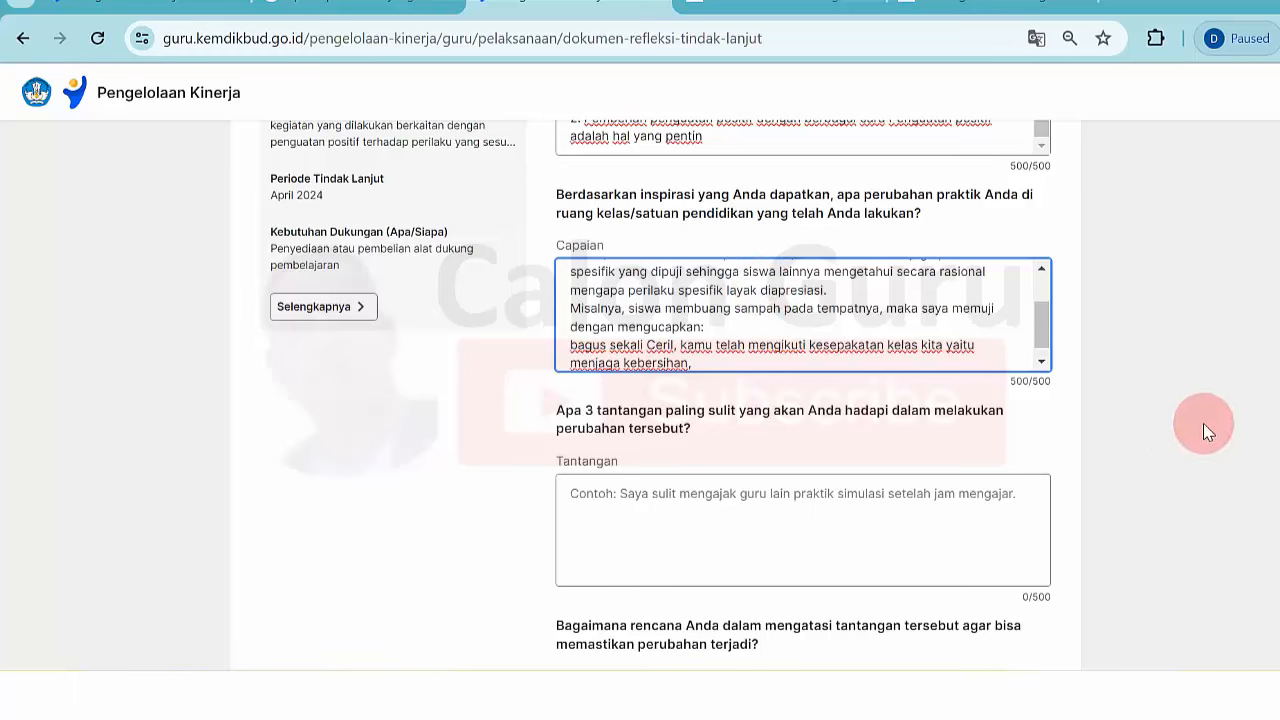
Read the question about the three hardest challenges and go through its three prepared points in the Word document.
scroll(655, 400, down, 3)
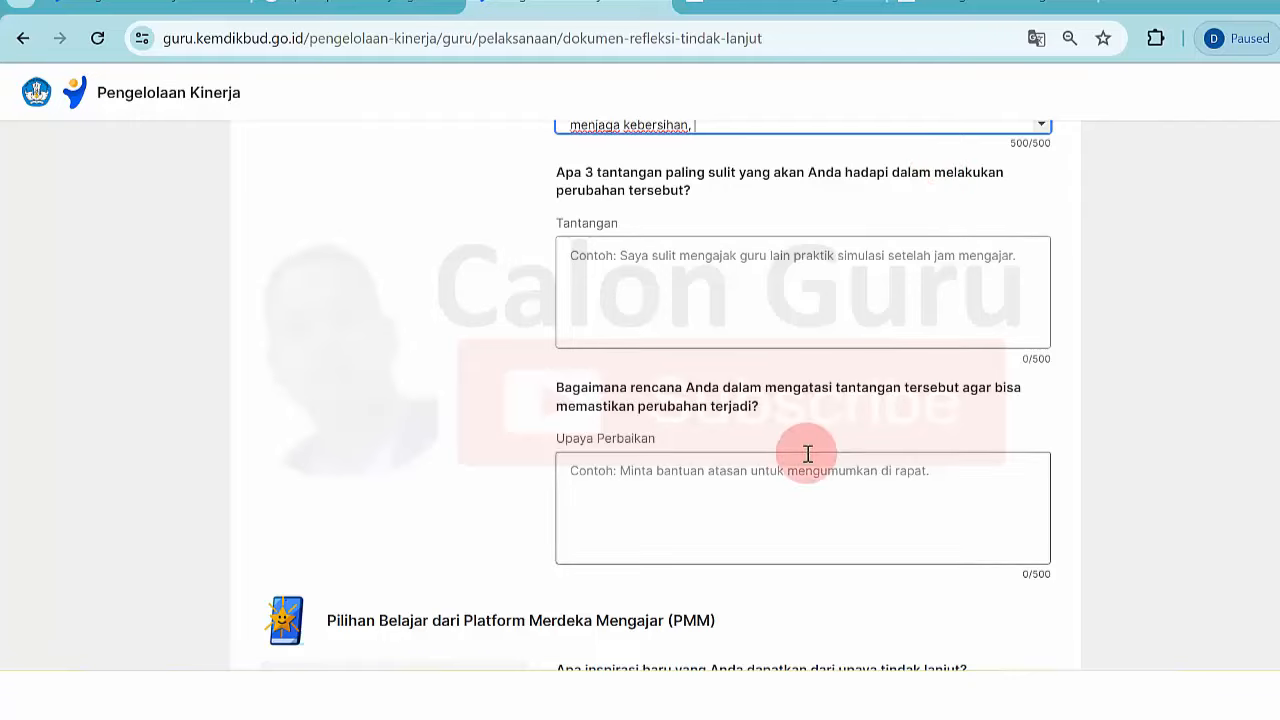
key(alt+Tab)
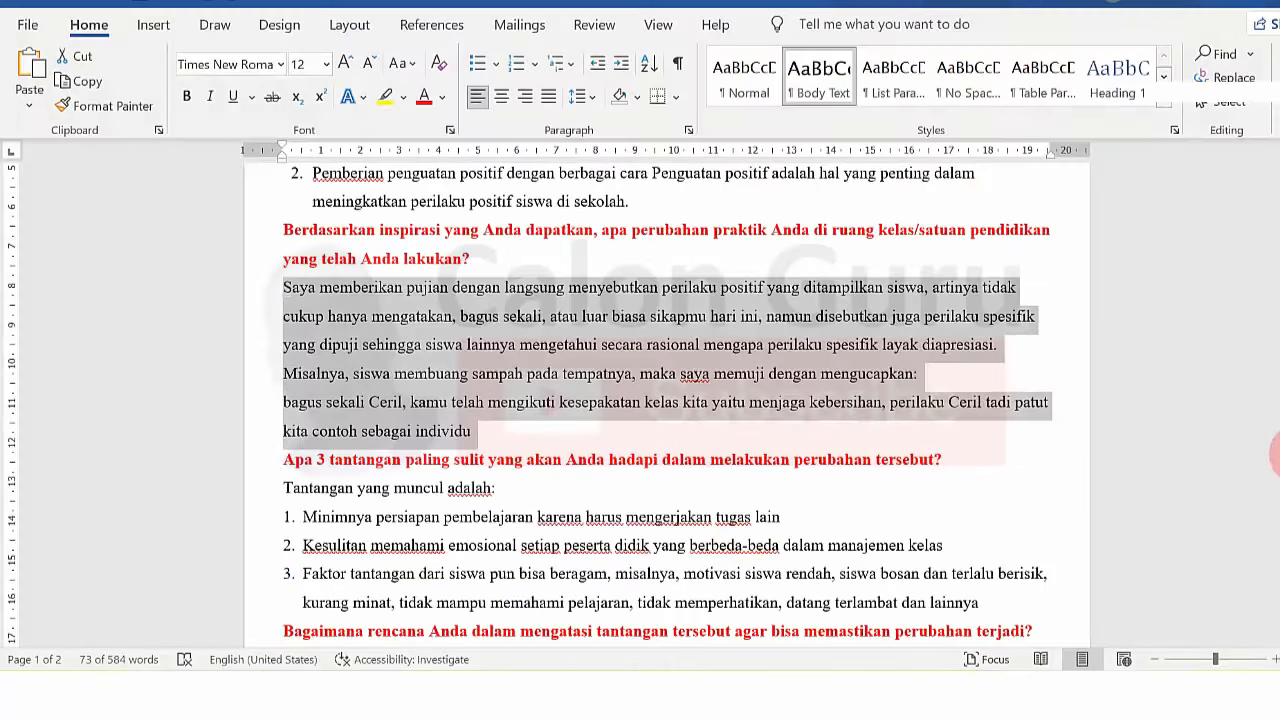
scroll(778, 353, down, 3)
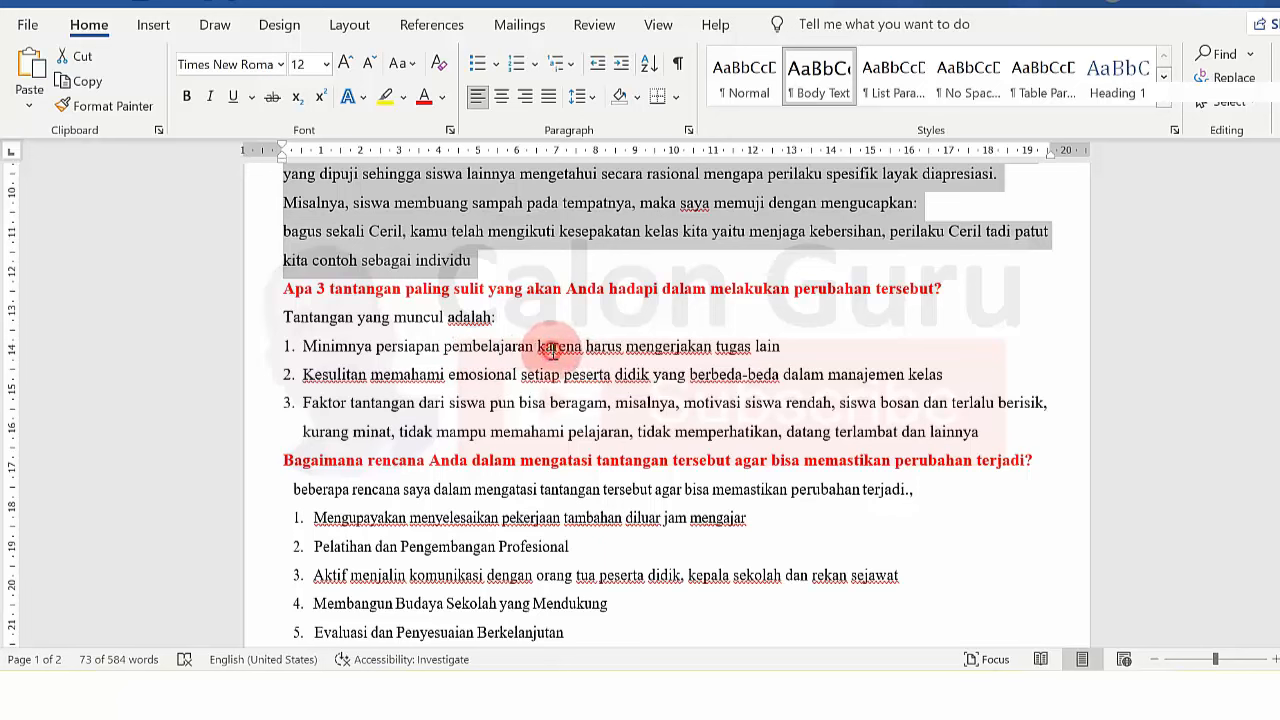
drag(552, 352, 706, 355)
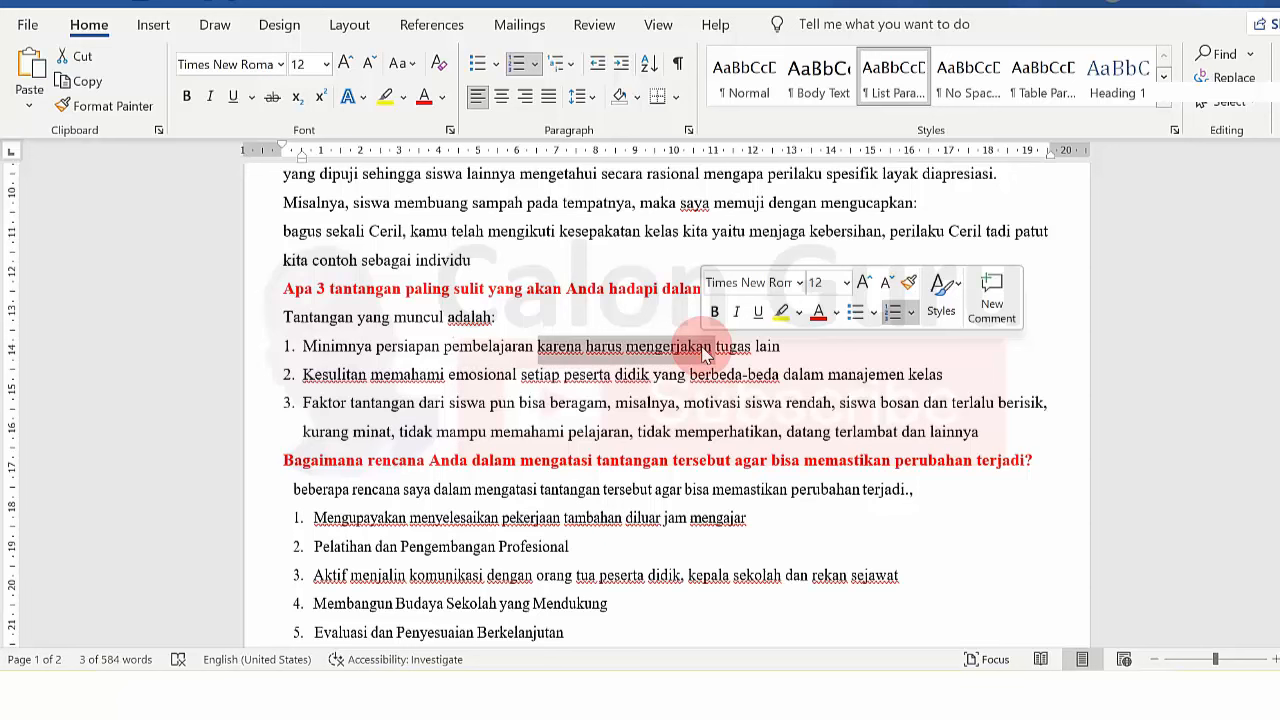
click(704, 350)
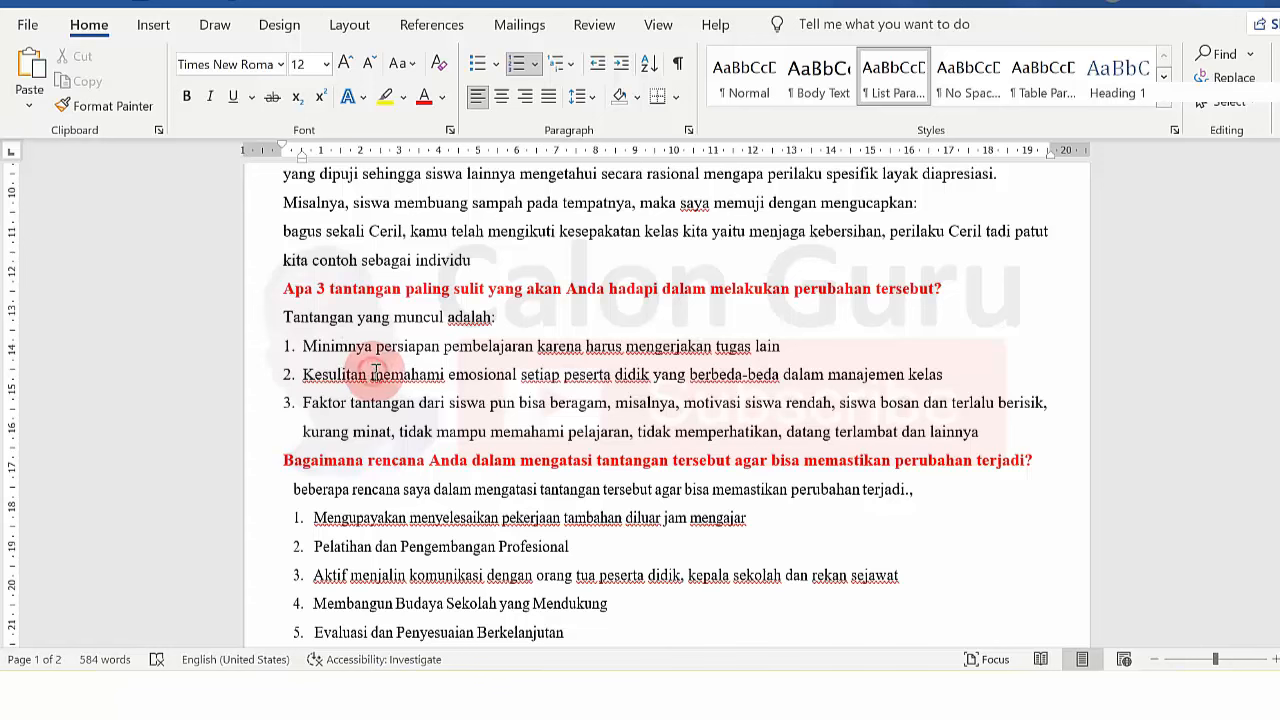
drag(375, 372, 798, 372)
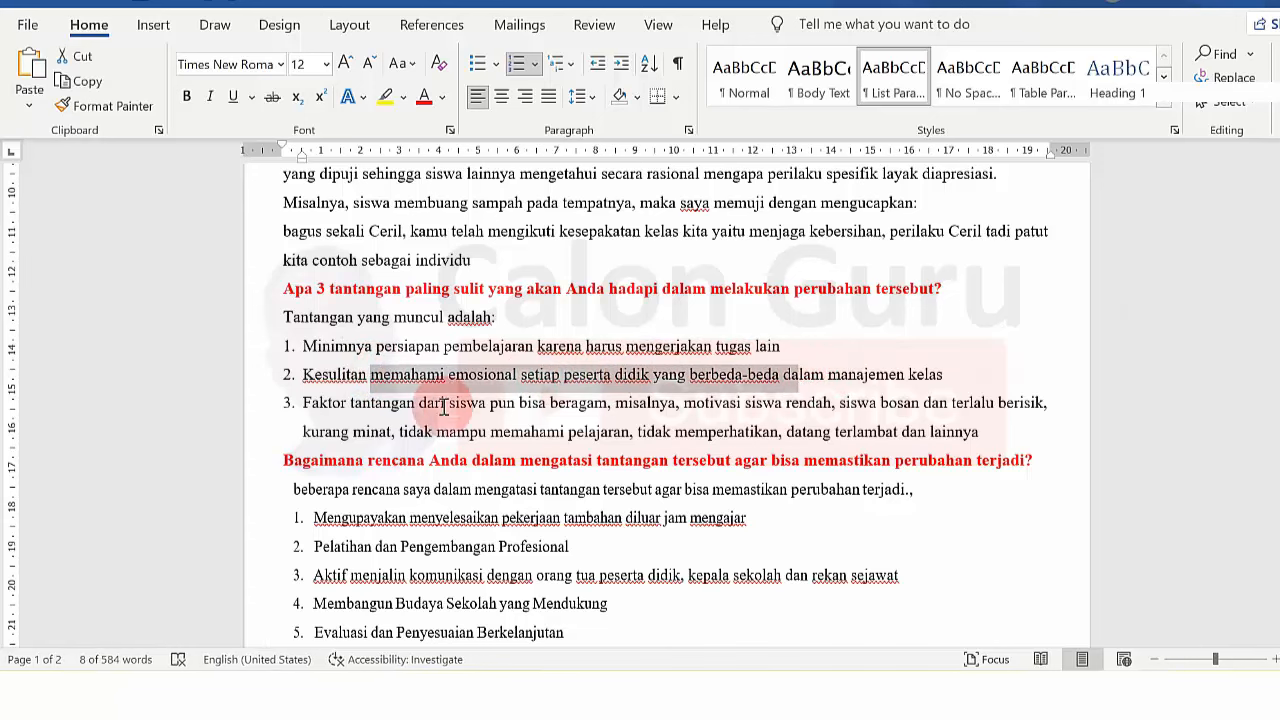
click(398, 404)
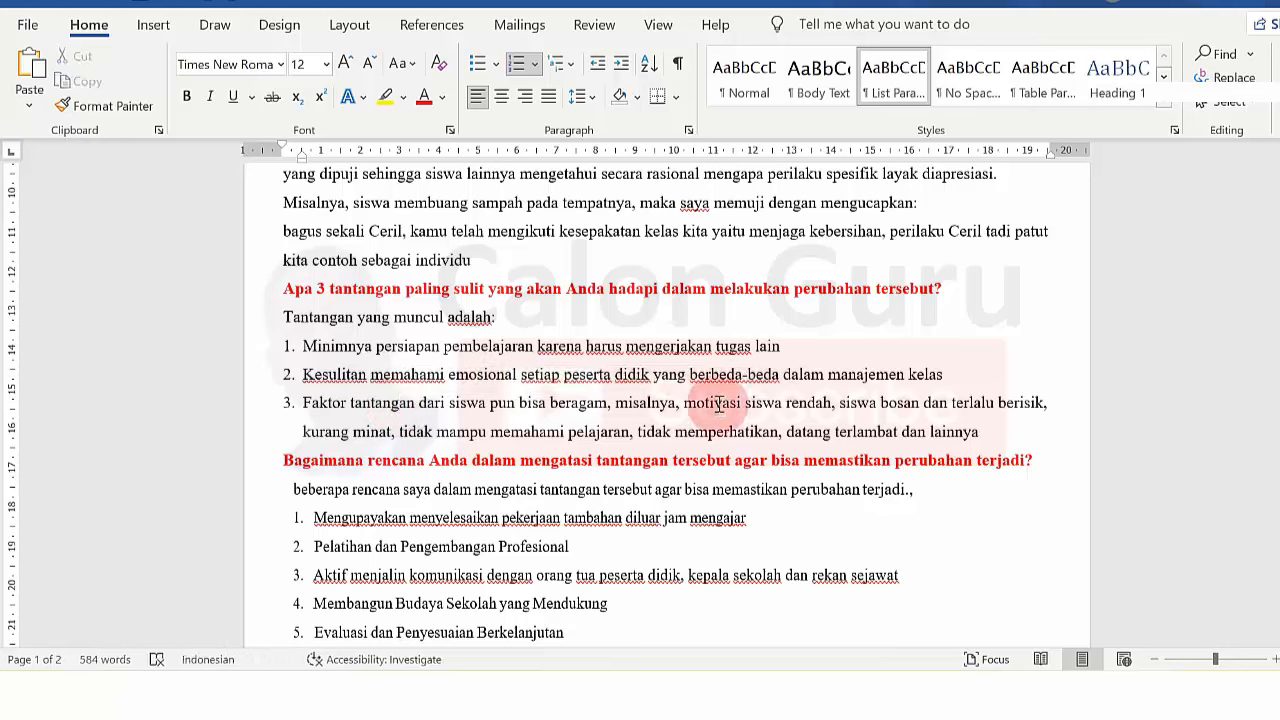
mouse_move(718, 404)
mouse_down()
mouse_move(973, 401)
mouse_move(717, 416)
mouse_up()
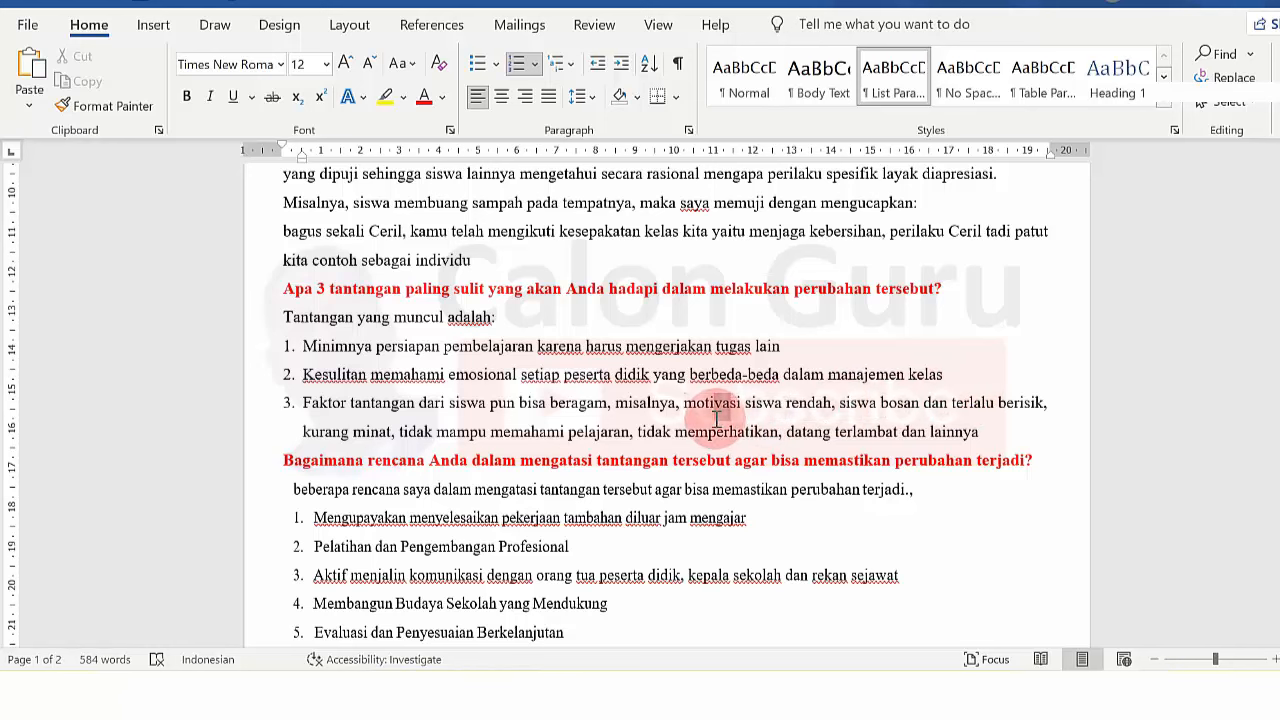
Copy the answer beginning "Tantangan yang muncul adalah" with its three points from Word into the form's Tantangan field.
click(273, 318)
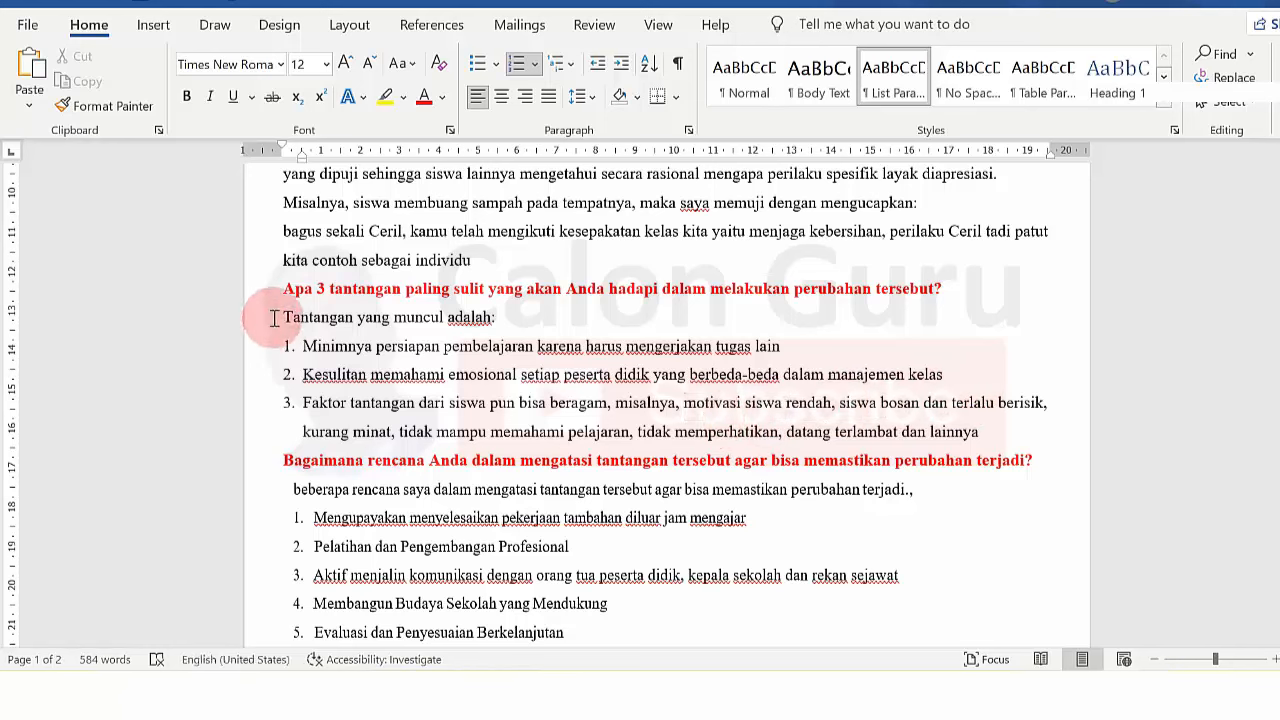
drag(276, 318, 983, 432)
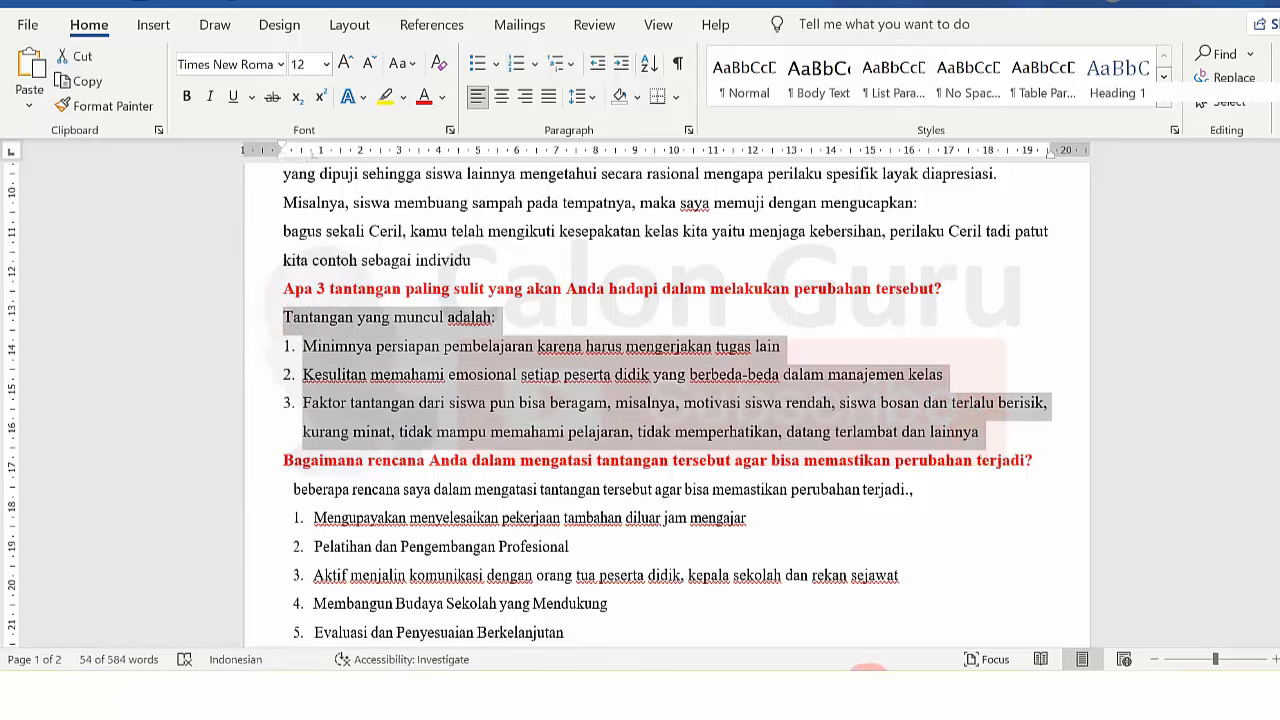
key(alt+Tab)
click(729, 300)
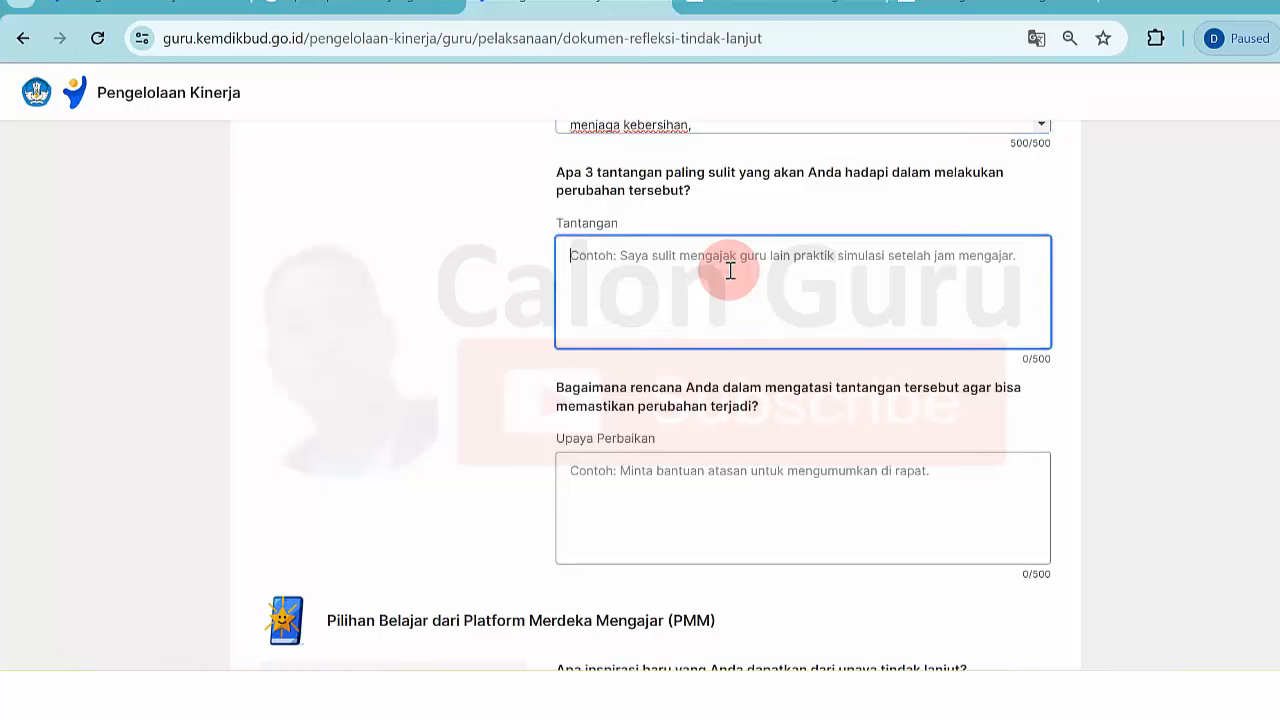
key(ctrl+v)
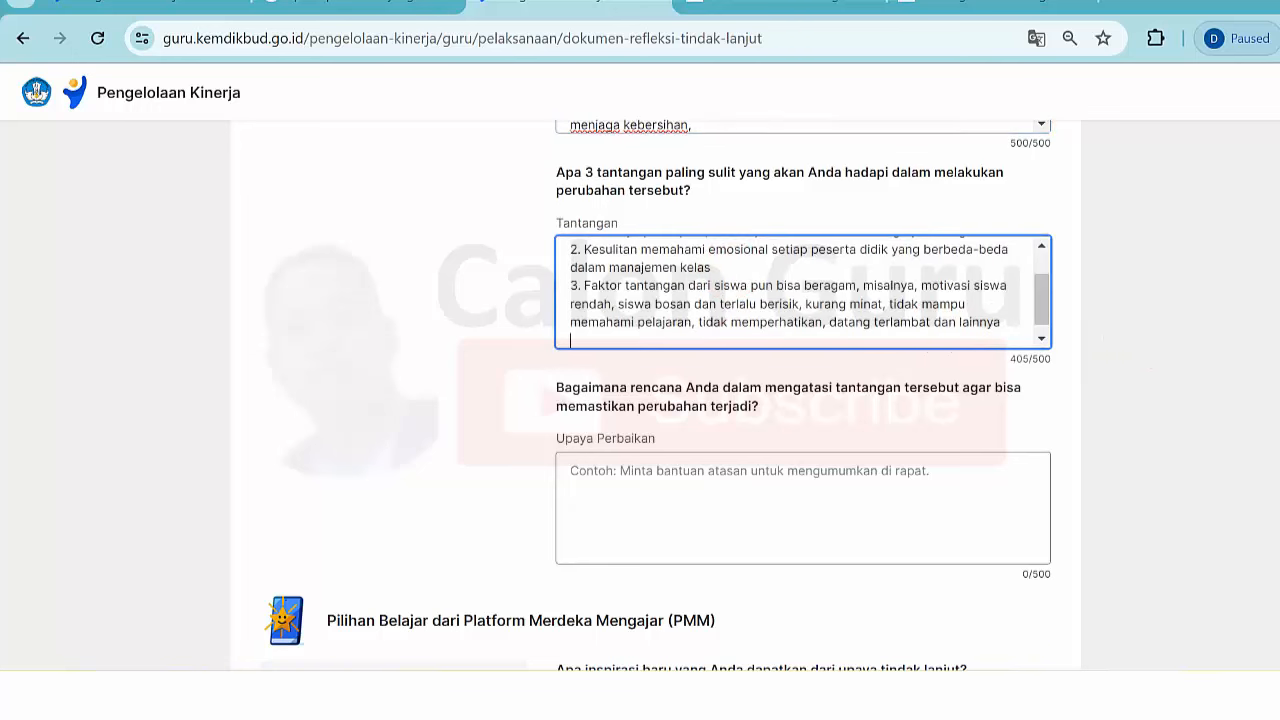
Copy the six-point answer beginning "beberapa rencana saya dalam mengatasi tantangan" from Word into the form's Upaya Perbaikan field.
scroll(1234, 343, down, 1)
scroll(752, 318, down, 1)
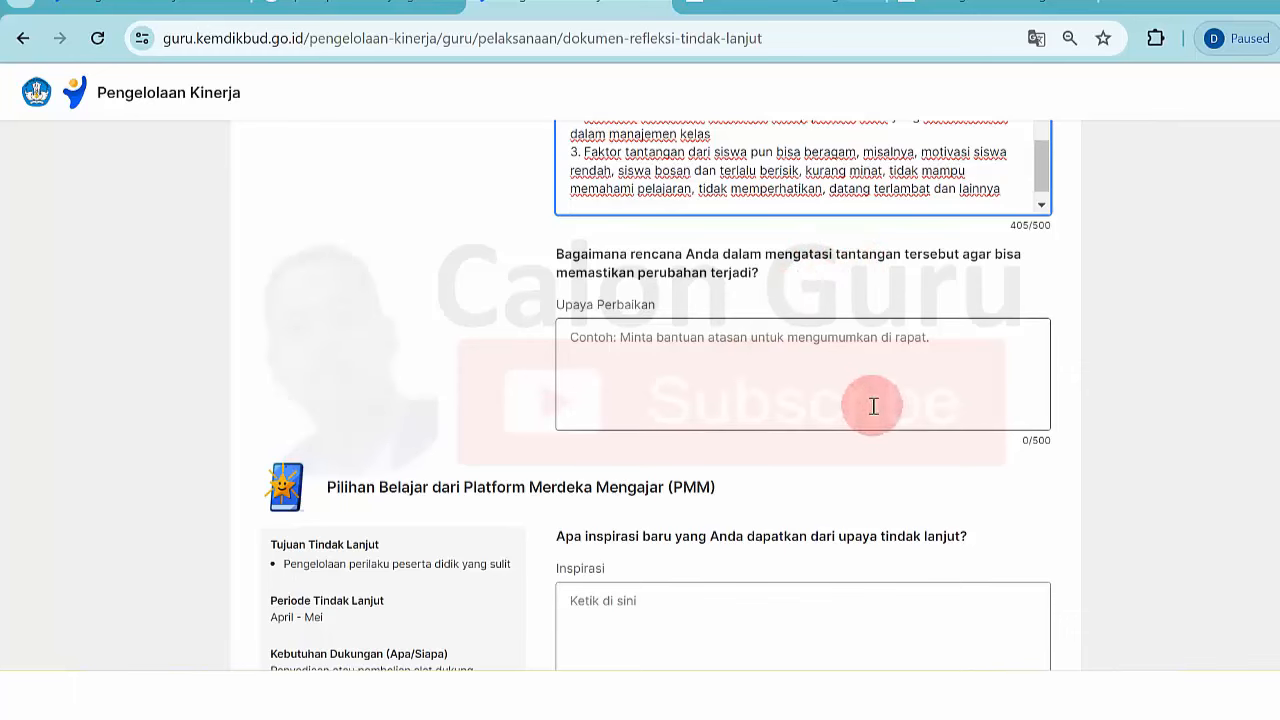
click(992, 698)
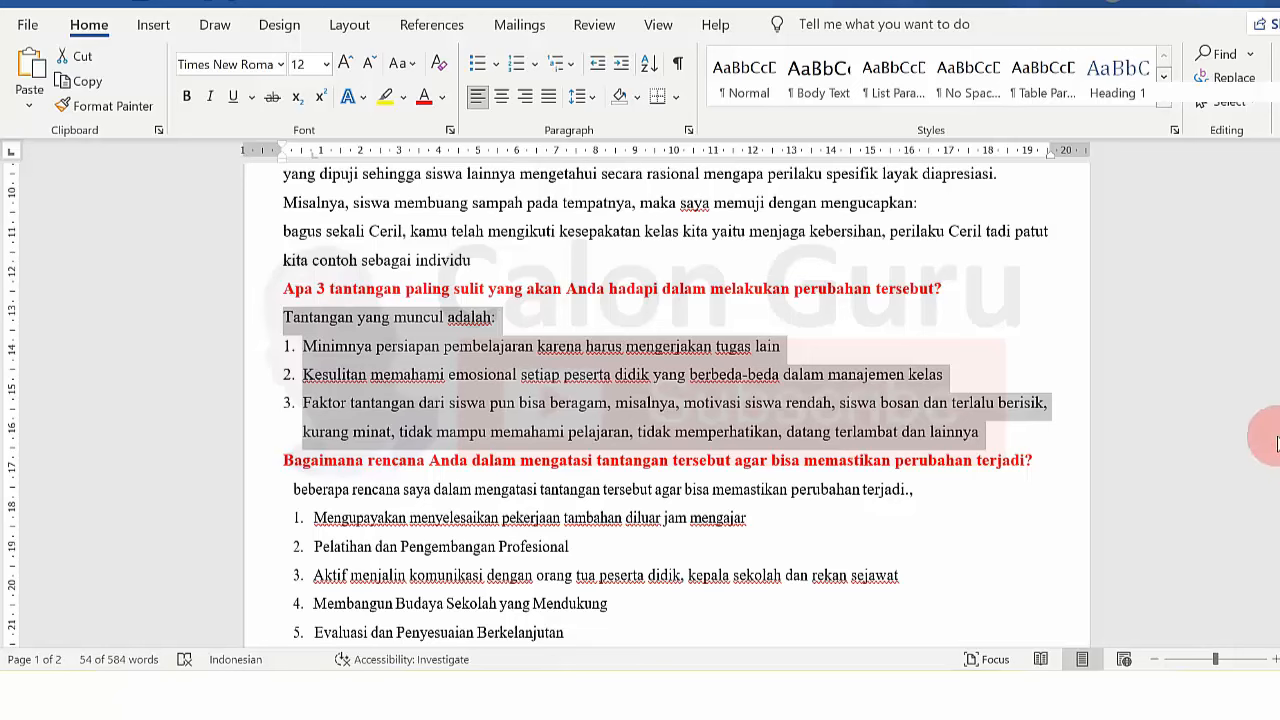
scroll(433, 362, down, 3)
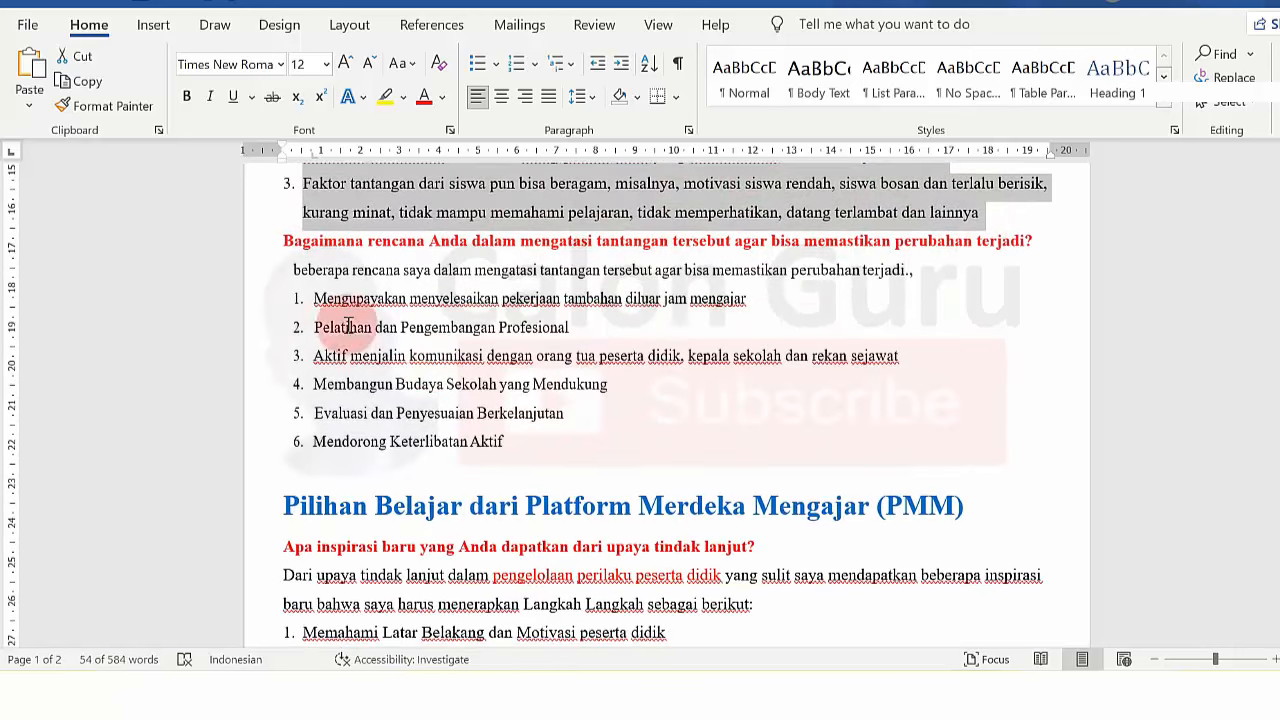
drag(289, 270, 537, 443)
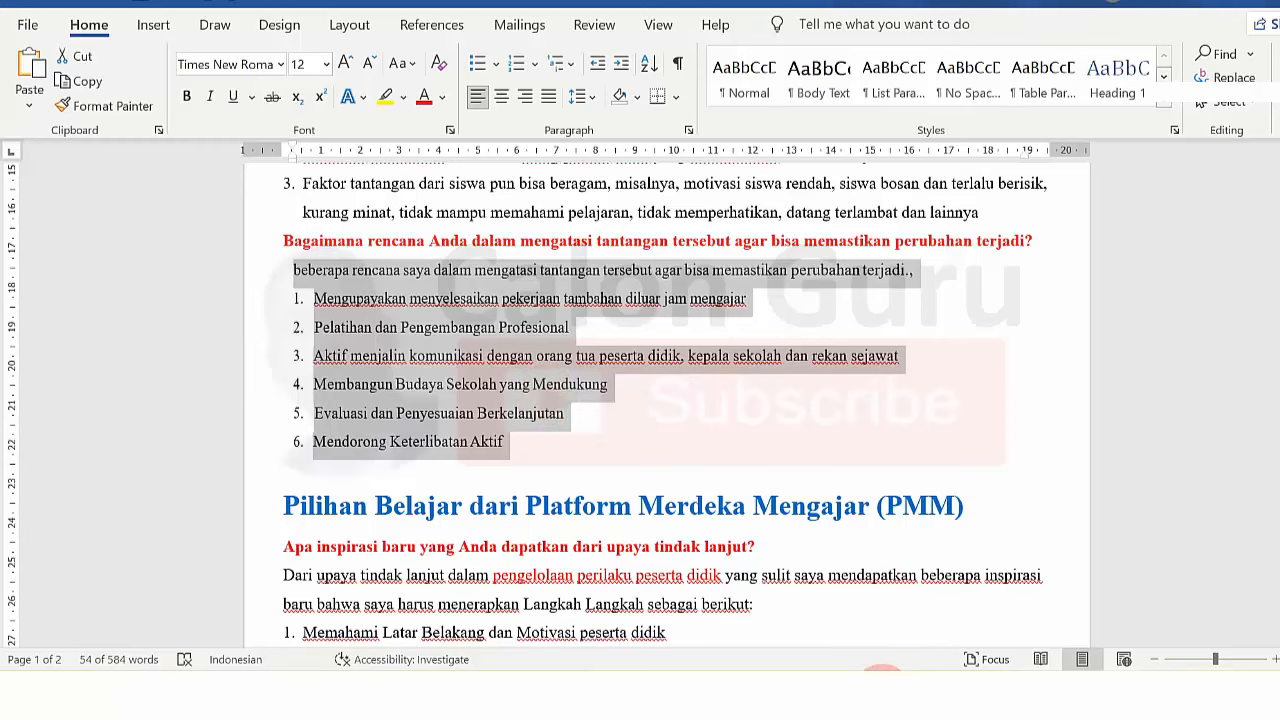
click(880, 670)
click(629, 363)
text(beberapa rencana saya dalam mengatasi tantangan tersebut agar bisa memastikan perubahan terjadi., 1. Mengupayakan menyelesaikan pekerjaan tambahan diluar jam mengajar 2. Pelatihan dan Pengembangan Profesional 3. Aktif menjalin komunikasi dengan orang tua peserta didik, kepala sekolah dan rekan sejawat 4. Membangun Budaya Sekolah yang Mendukung 5. Evaluasi dan Penyesuaian Berkelanjutan 6. Mendorong Keterlibatan Aktif)
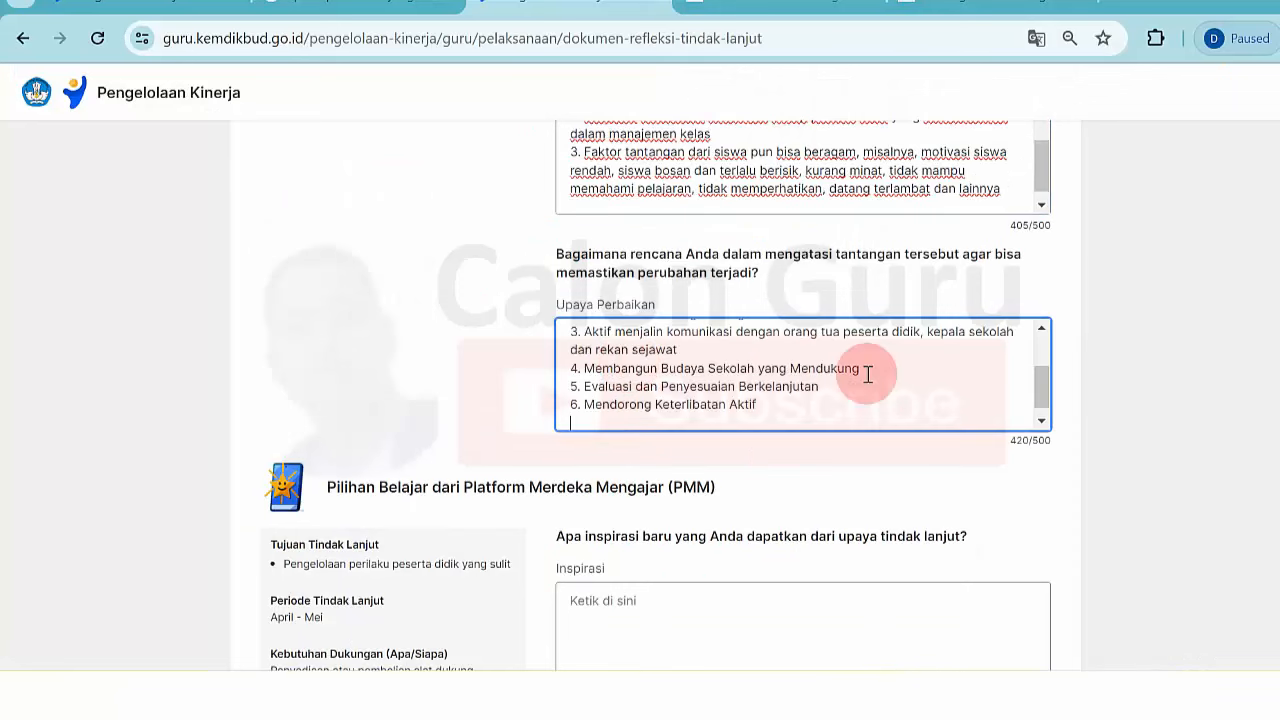
Read the heading and Tujuan Tindak Lanjut of the section "Pilihan Belajar dari Platform Merdeka Mengajar (PMM)".
scroll(660, 400, down, 3)
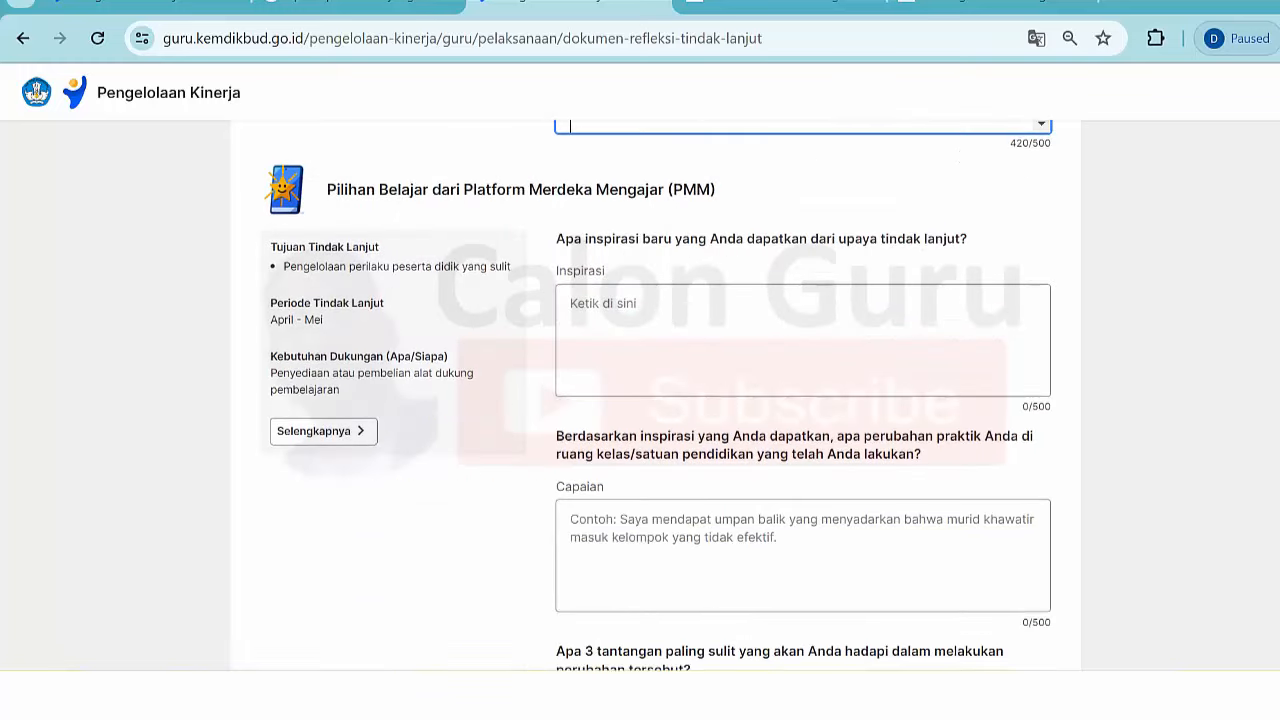
drag(441, 193, 687, 197)
click(687, 197)
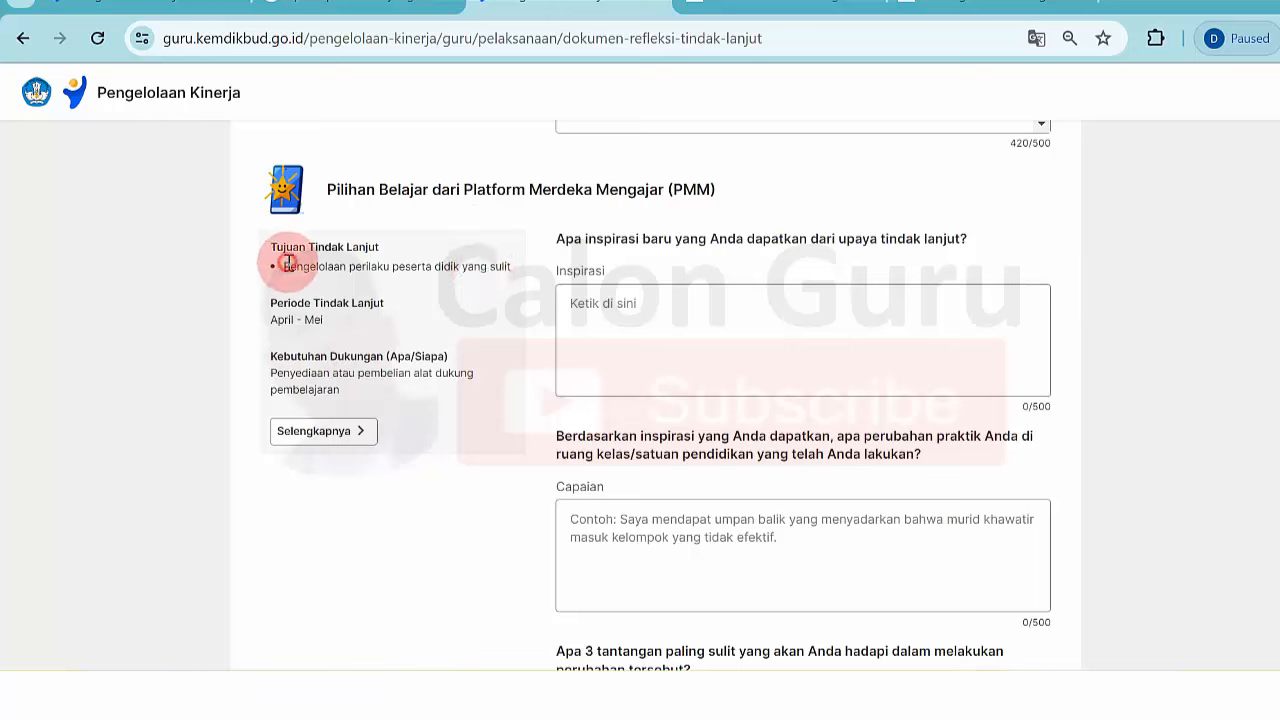
drag(288, 264, 457, 272)
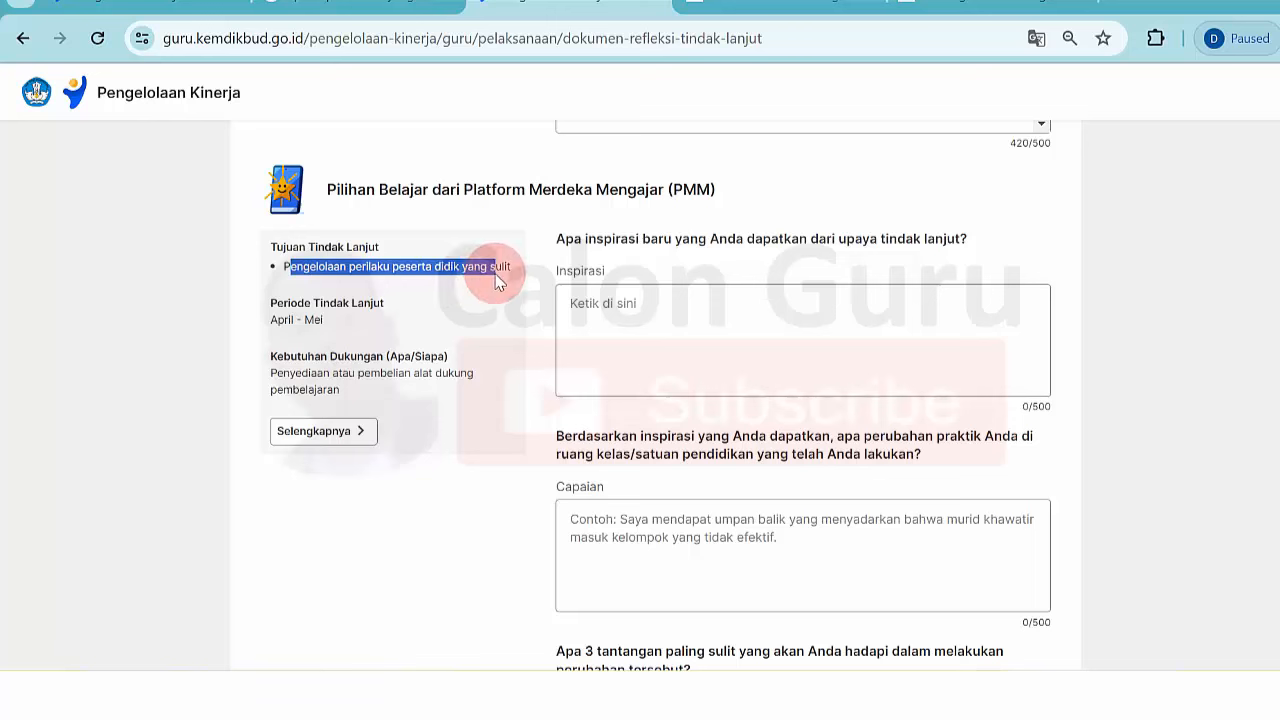
click(499, 273)
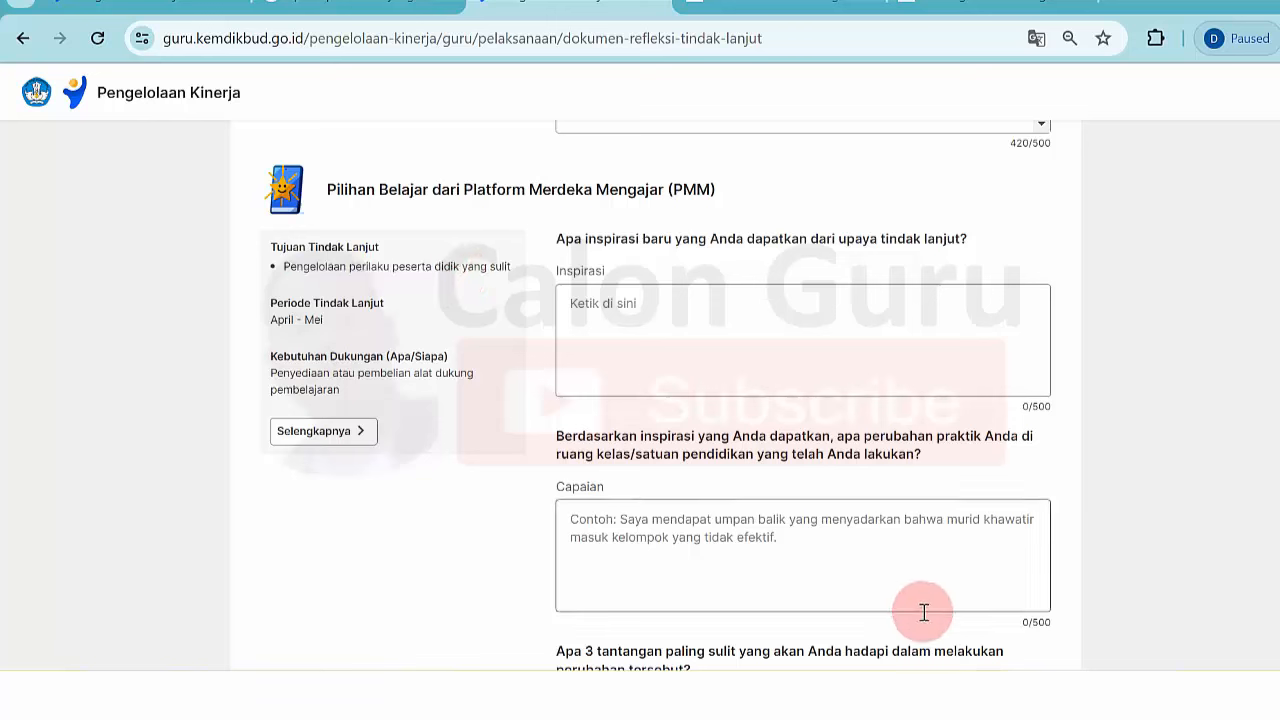
Copy the nine-point answer beginning "Dari upaya tindak lanjut" from Word into the Inspirasi field of the PMM section.
key(alt+Tab)
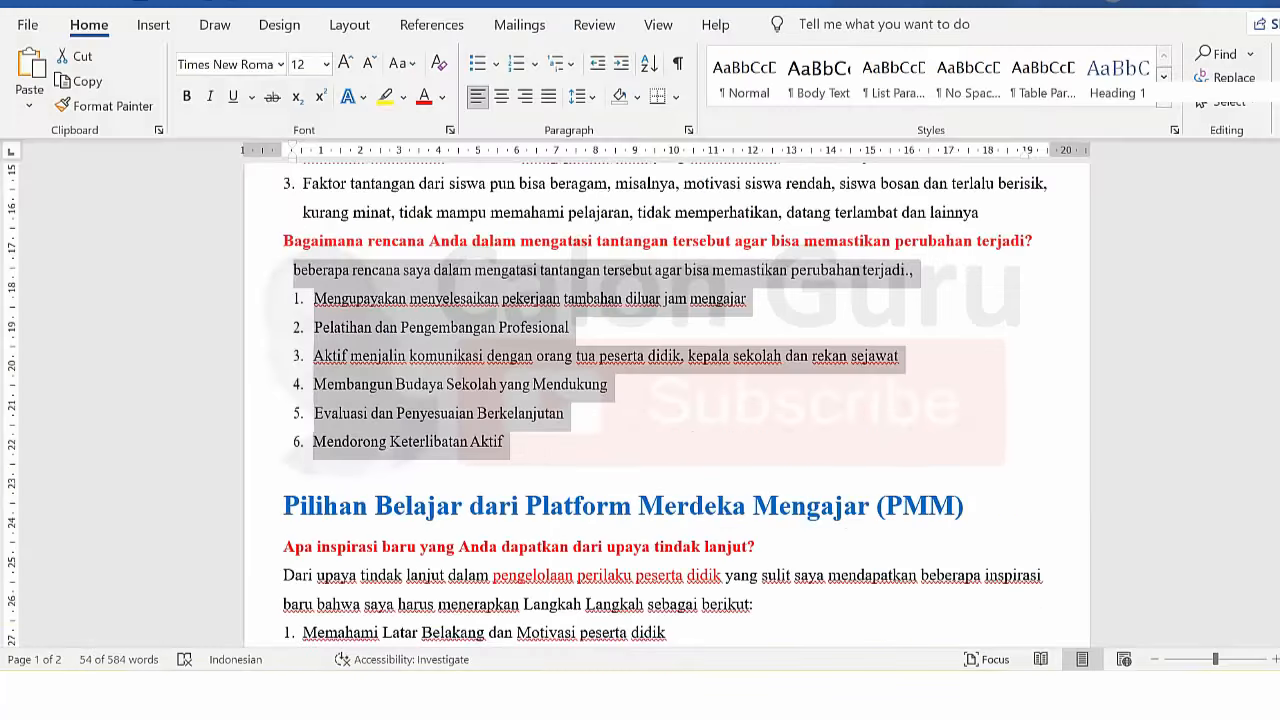
drag(1278, 348, 1278, 408)
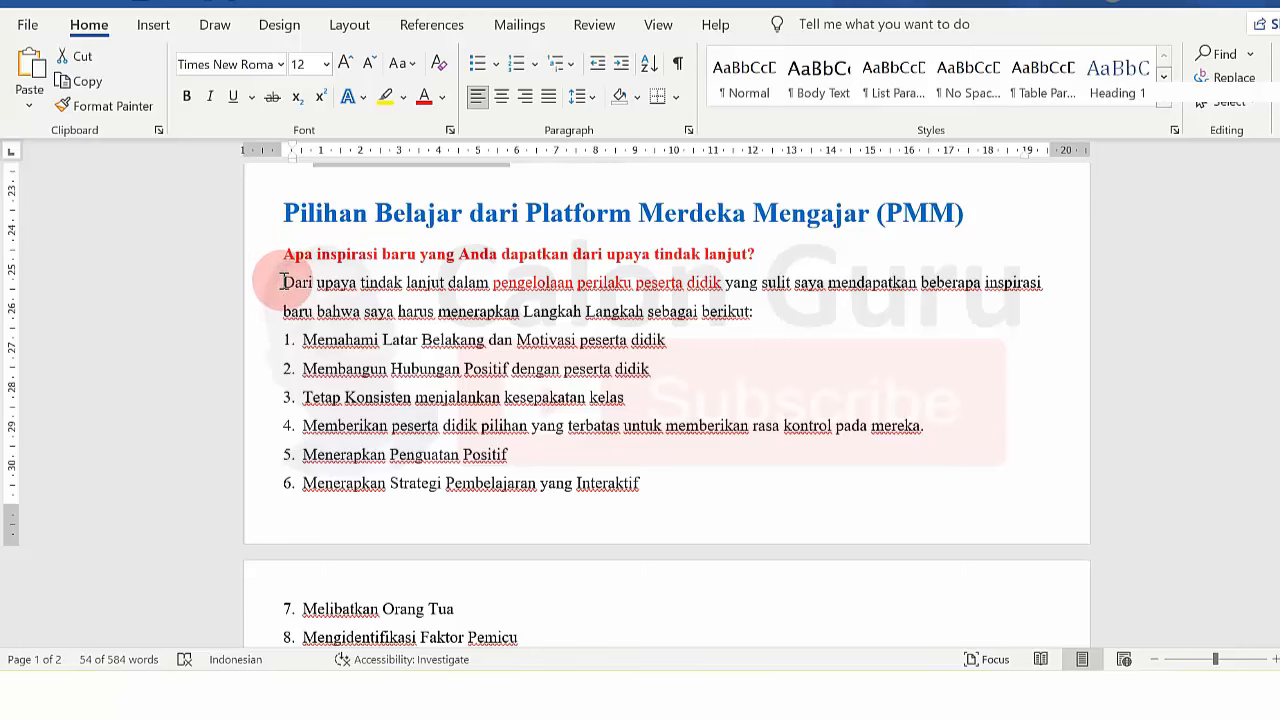
drag(281, 281, 800, 505)
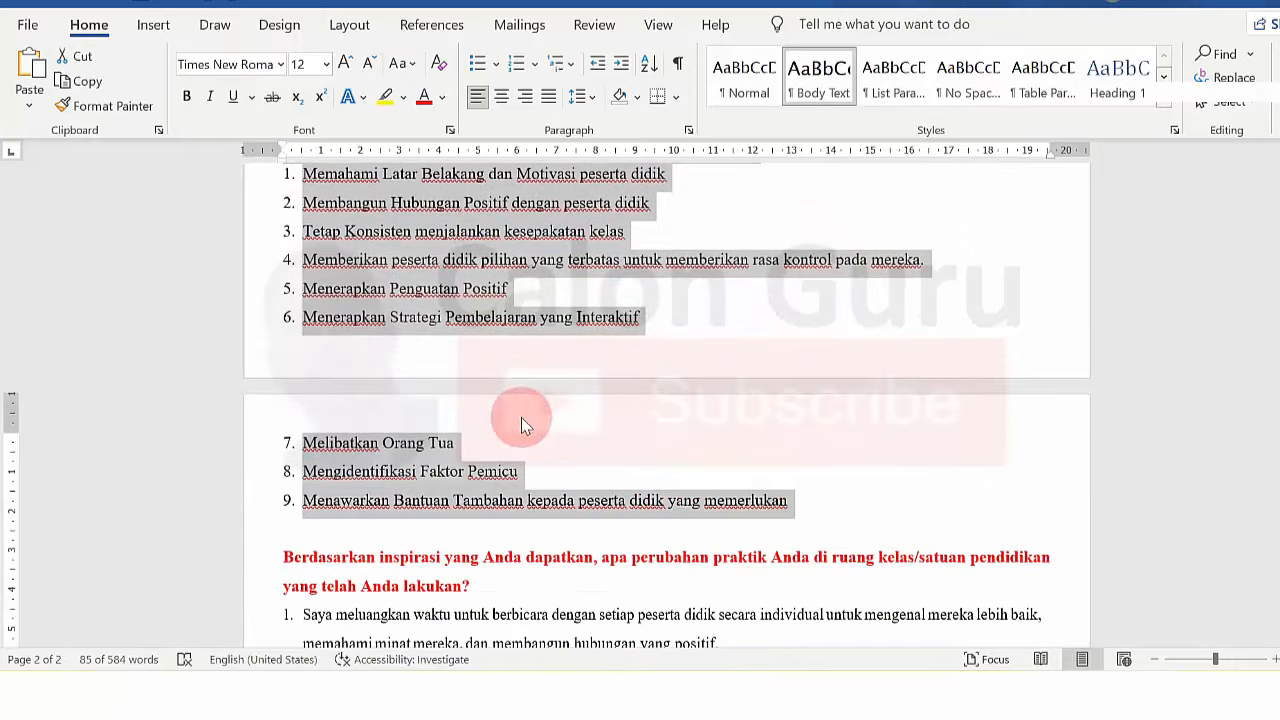
drag(1278, 389, 1278, 383)
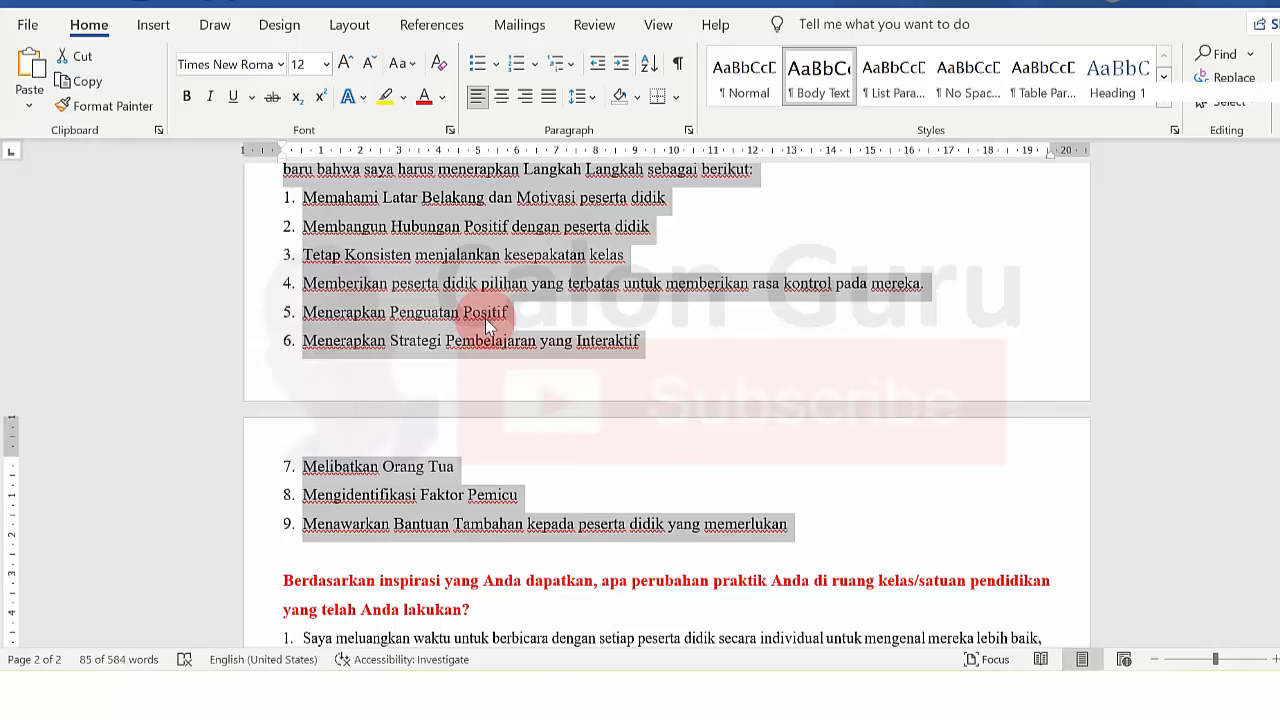
key(alt+Tab)
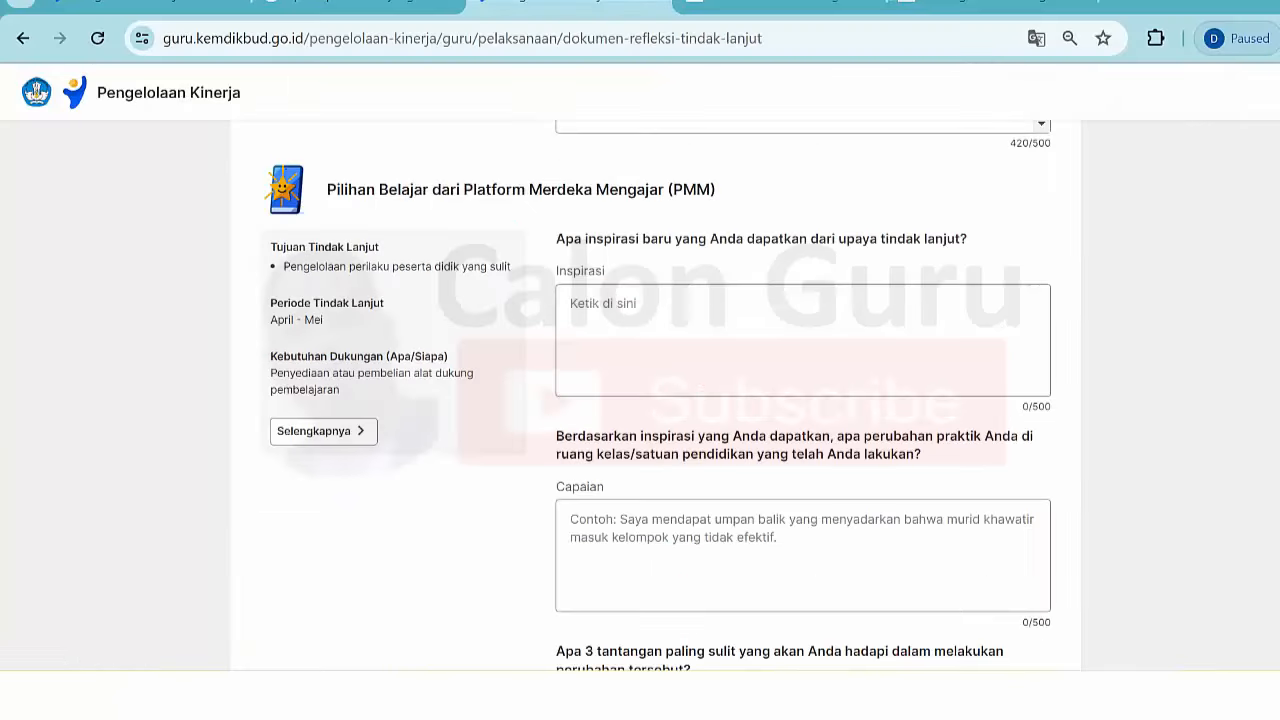
click(700, 343)
key(ctrl+v)
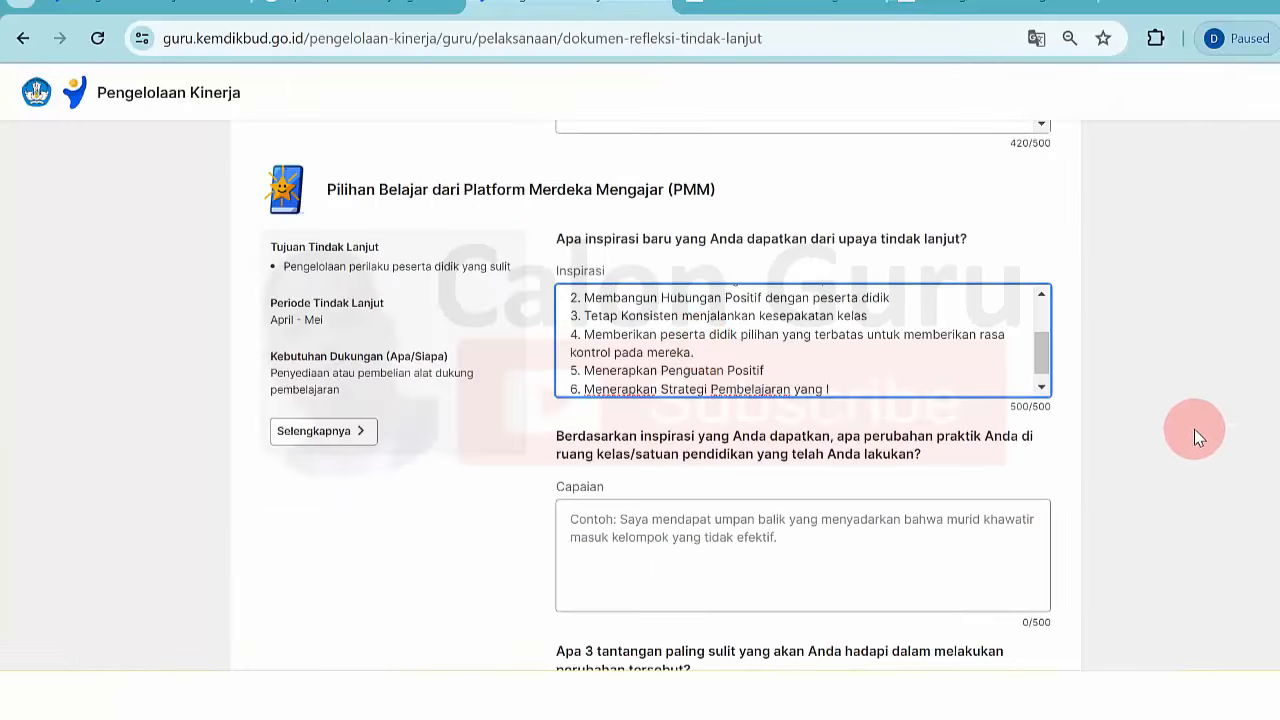
scroll(655, 420, up, 3)
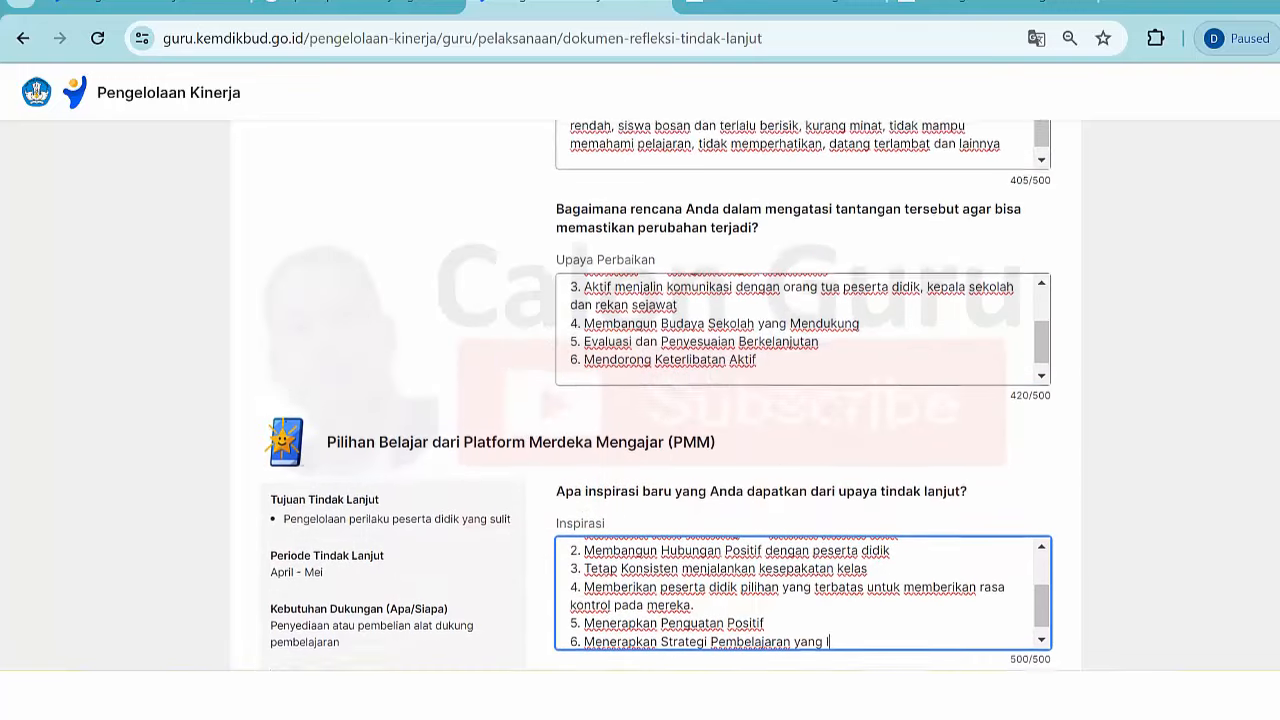
Copy the three-point practice-change answer beginning "Saya meluangkan waktu" from Word into the Capaian field of the PMM section.
scroll(655, 420, down, 5)
scroll(658, 395, down, 1)
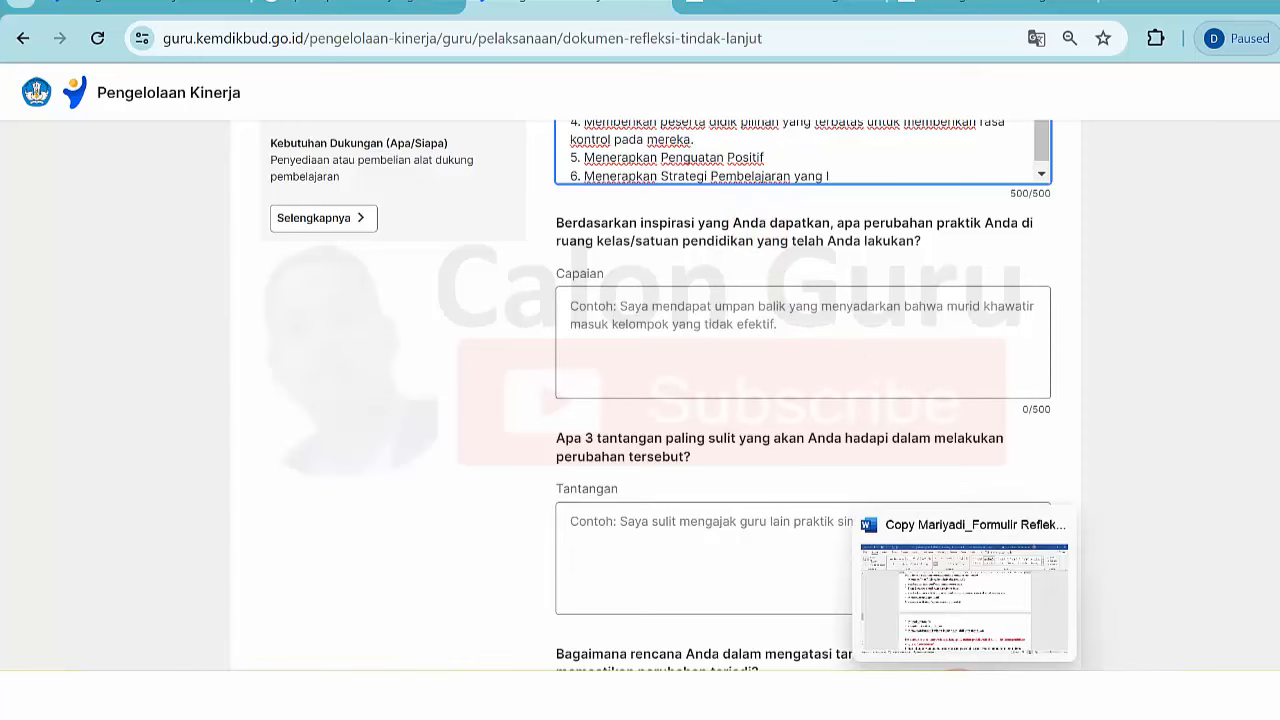
click(958, 697)
drag(1279, 420, 1279, 477)
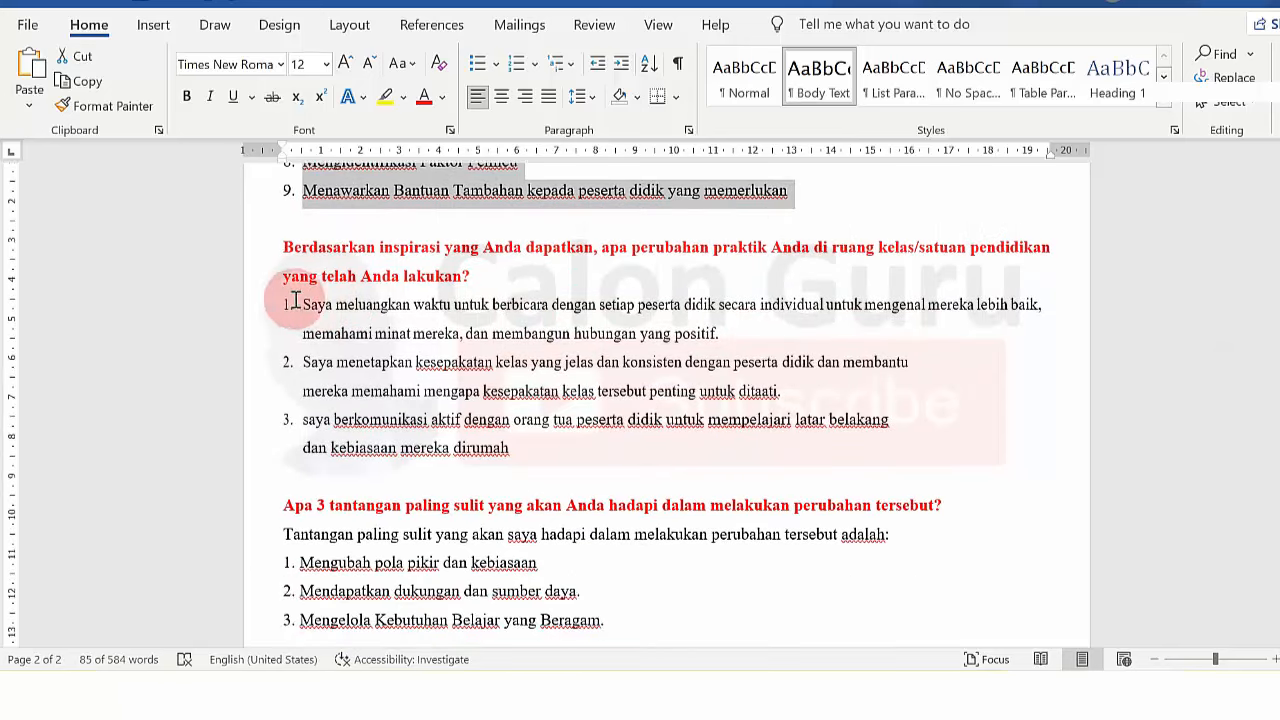
drag(273, 302, 531, 448)
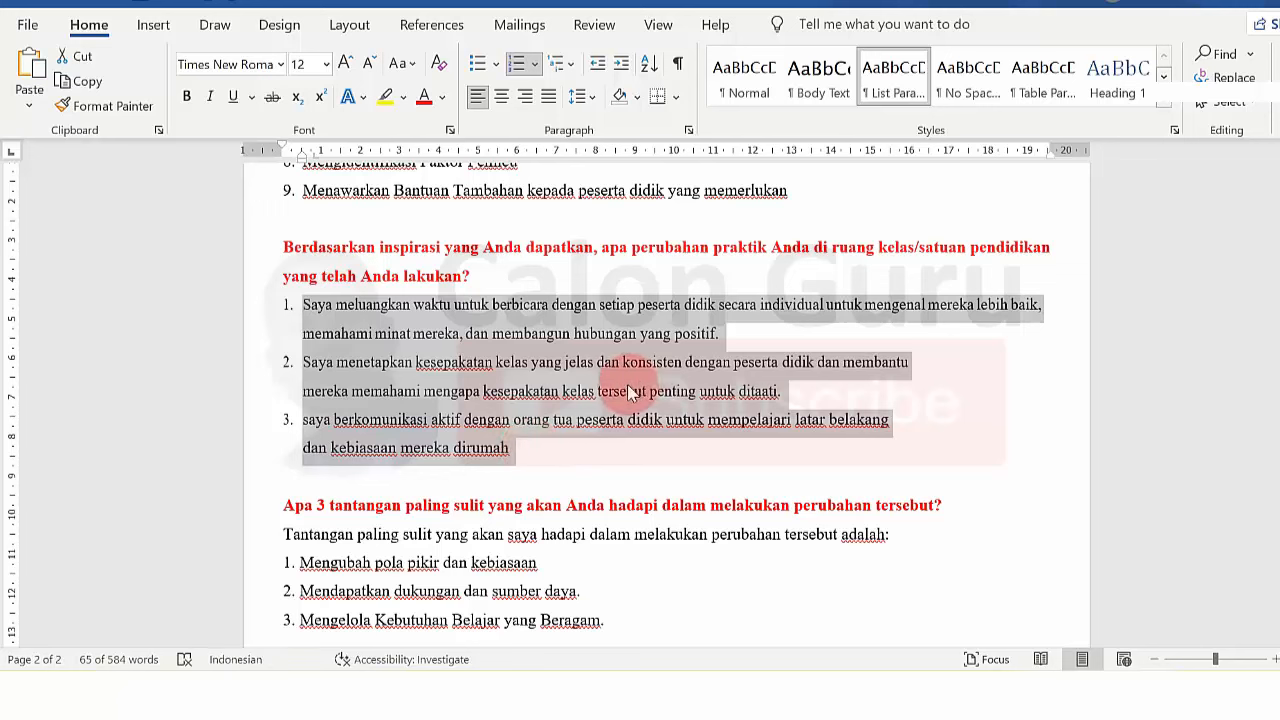
click(881, 690)
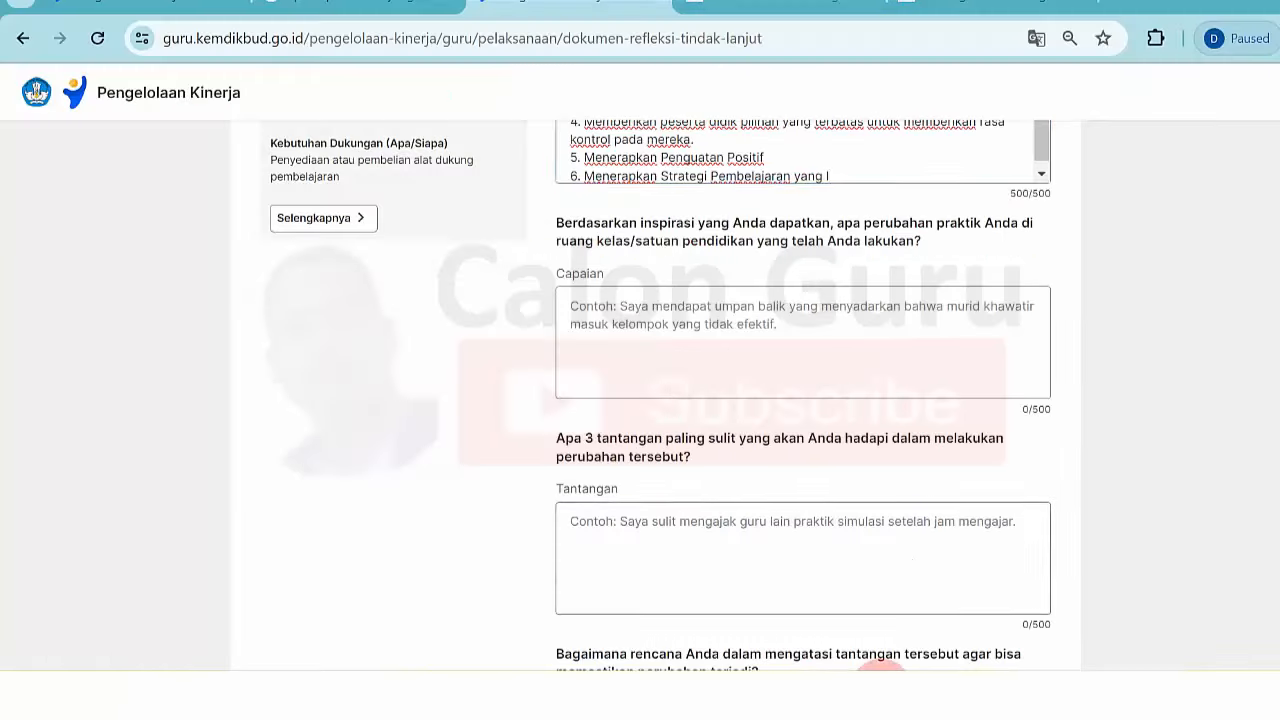
click(679, 347)
key(ctrl+v)
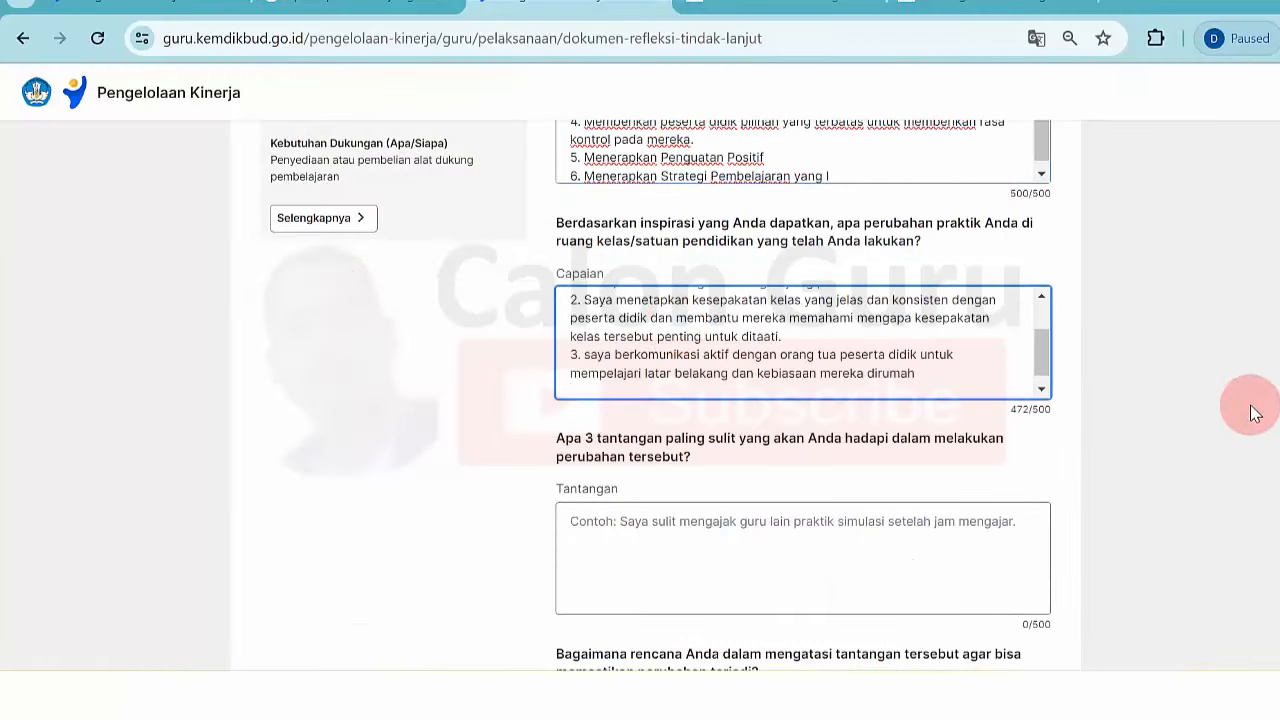
Copy the three-point answer beginning "Tantangan paling sulit" from Word into the Tantangan field of the PMM section.
scroll(656, 395, down, 1)
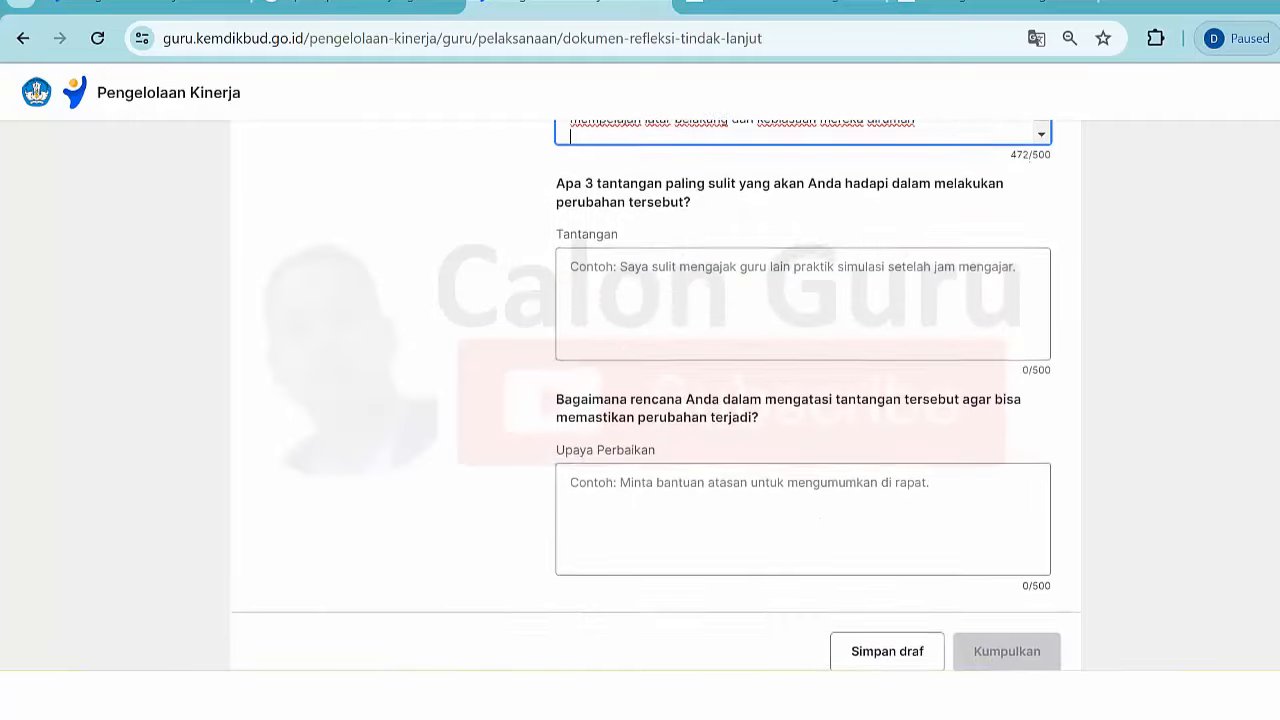
key(alt+Tab)
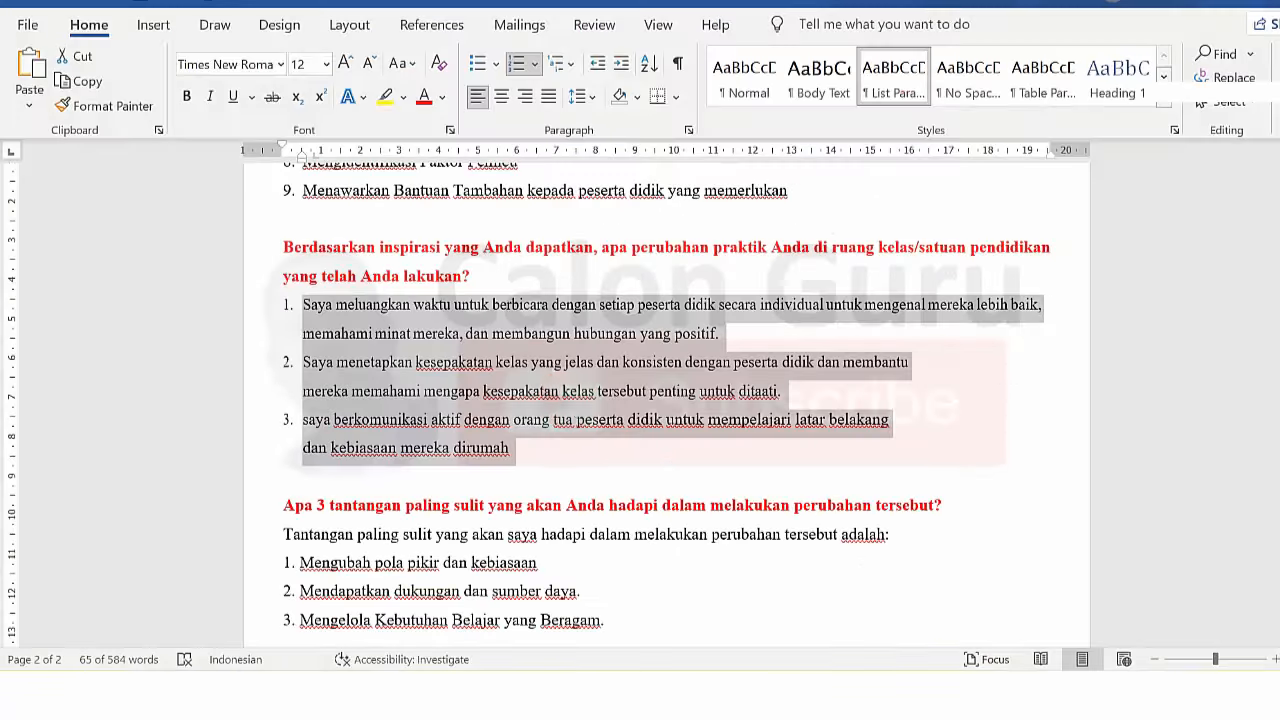
drag(1279, 446, 1279, 492)
drag(279, 300, 610, 395)
key(ctrl+c)
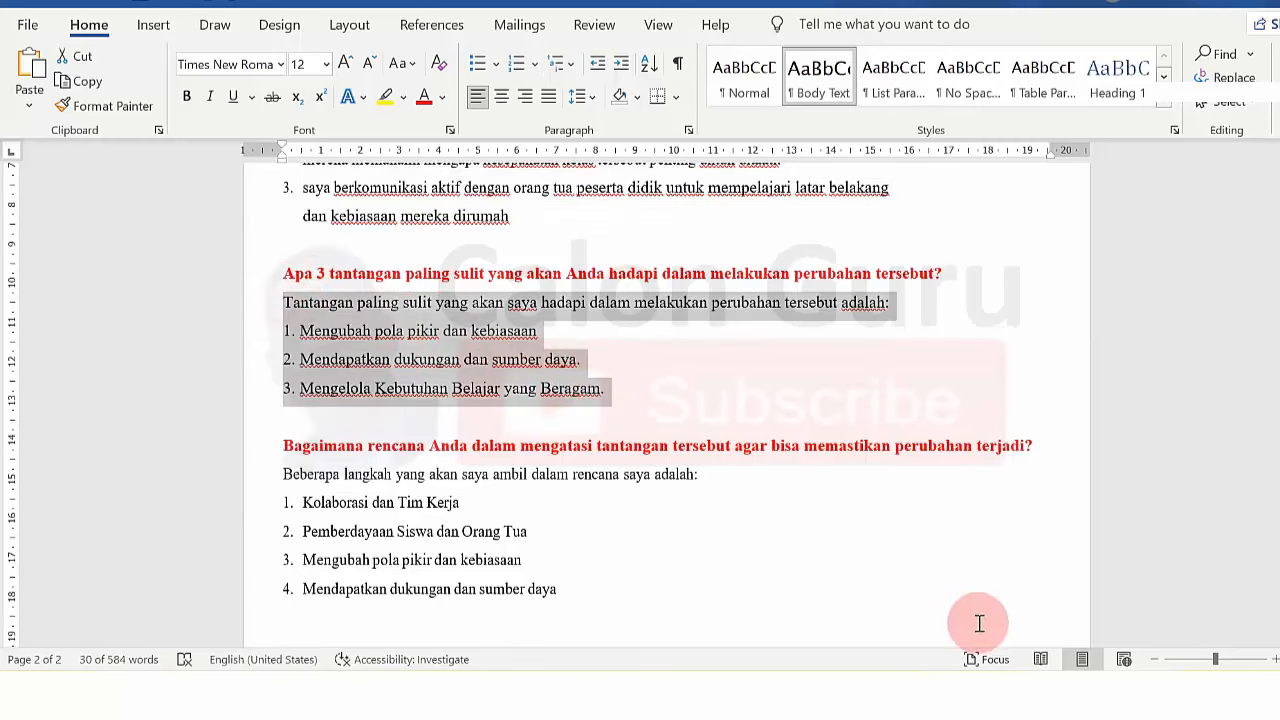
key(alt+Tab)
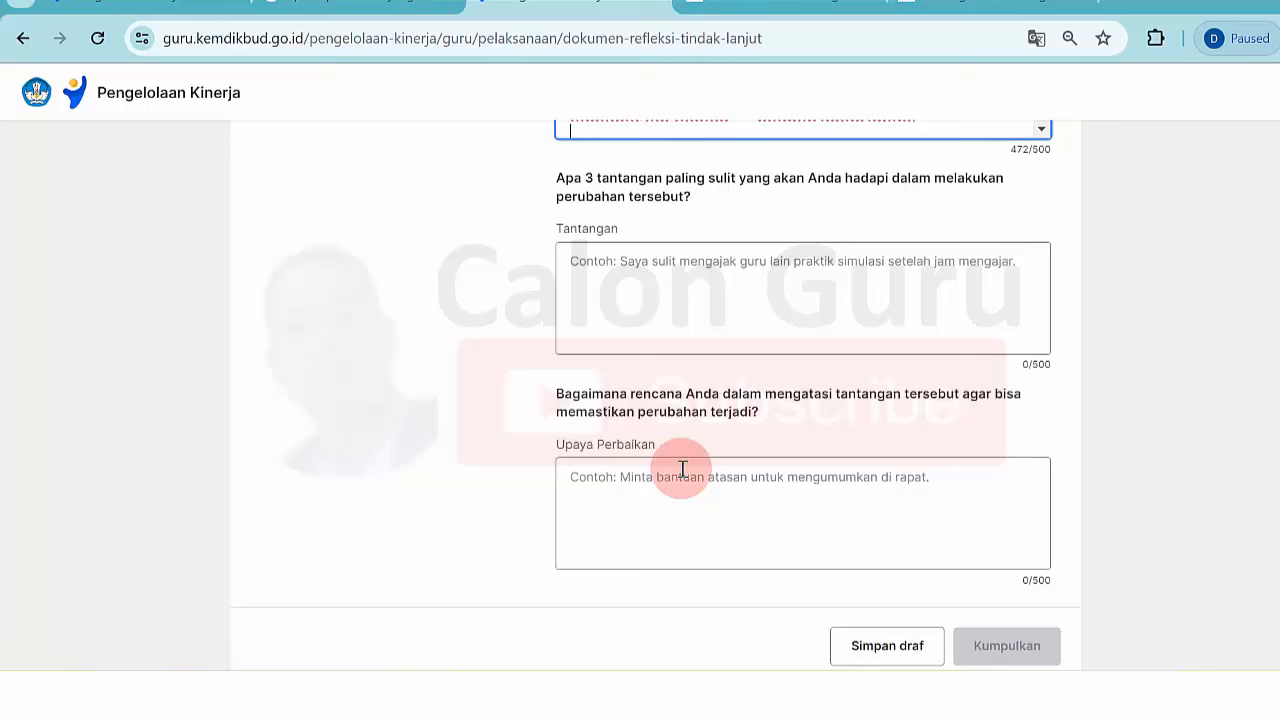
click(680, 294)
key(ctrl+v)
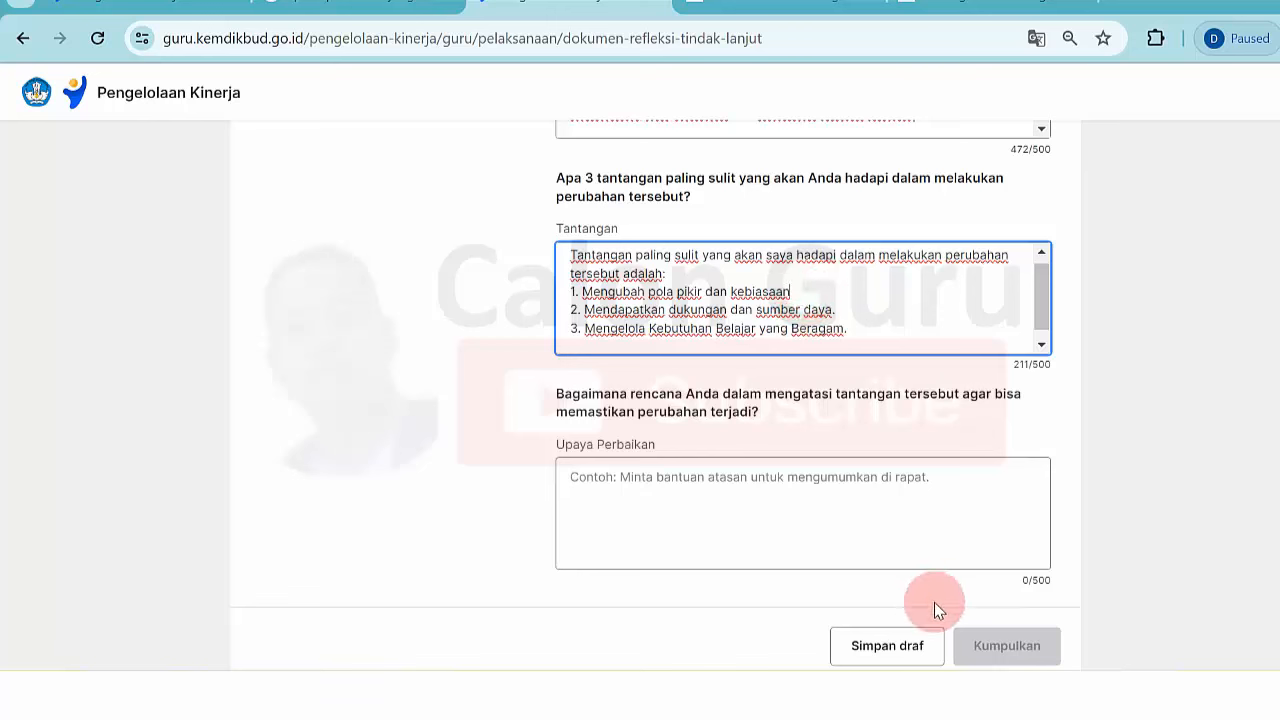
Copy the four-point answer beginning "Beberapa langkah yang akan saya ambil" from Word into the Upaya Perbaikan field of the PMM section.
click(957, 690)
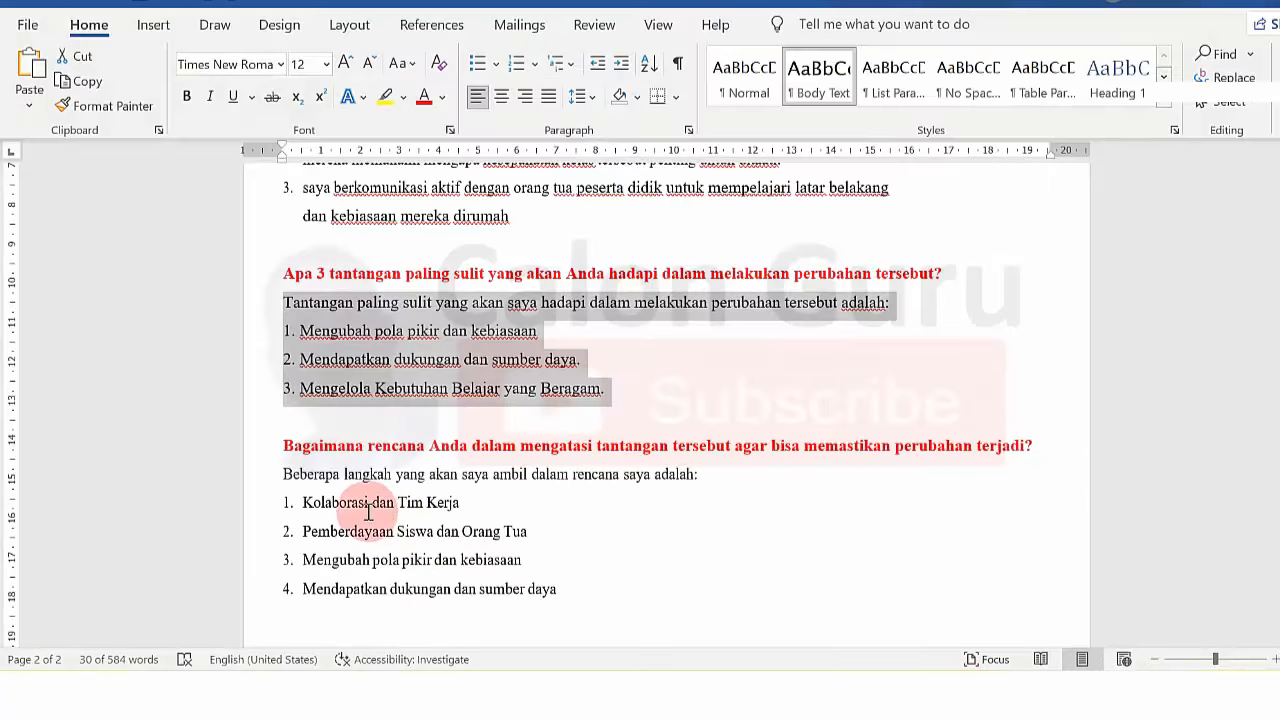
drag(277, 478, 568, 585)
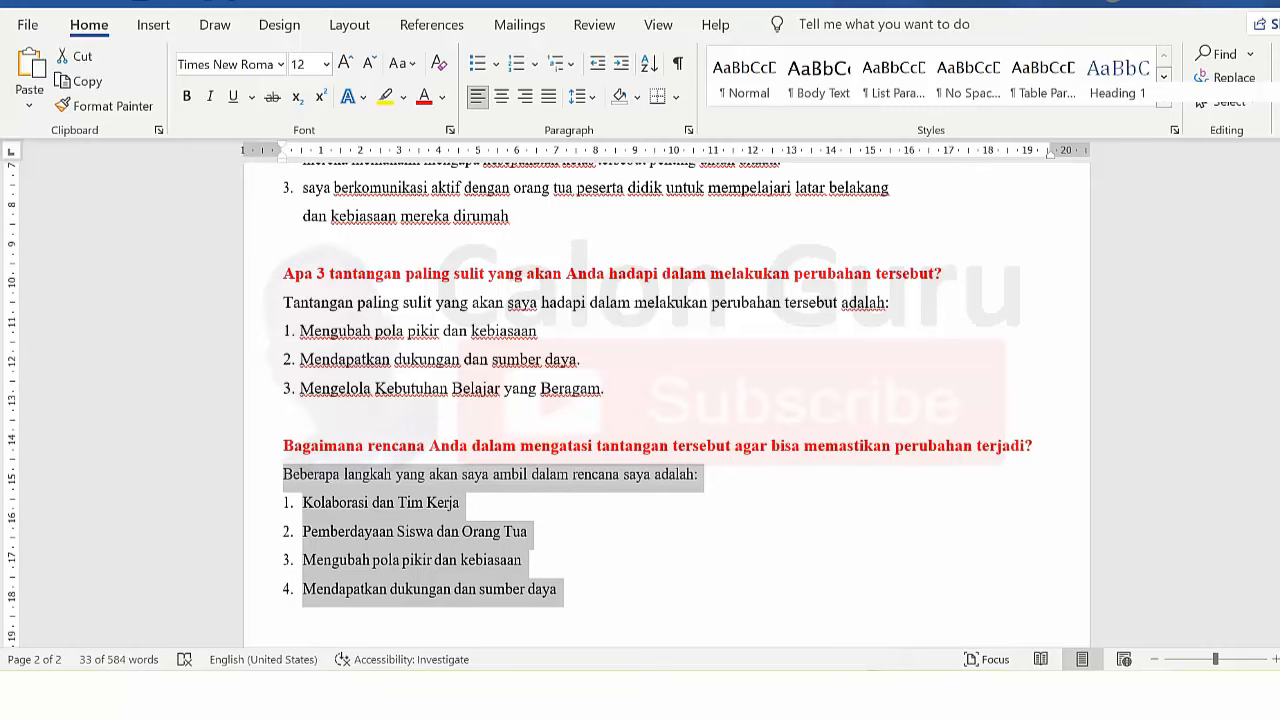
click(893, 692)
click(698, 519)
text(Beberapa langkah yang akan saya ambil dalam rencana saya adalah: 1. Kolaborasi dan Tim Kerja 2. Pemberdayaan Siswa dan Orang Tua 3. Mengubah pola pikir dan kebiasaan 4. Mendapatkan dukungan dan sumber daya)
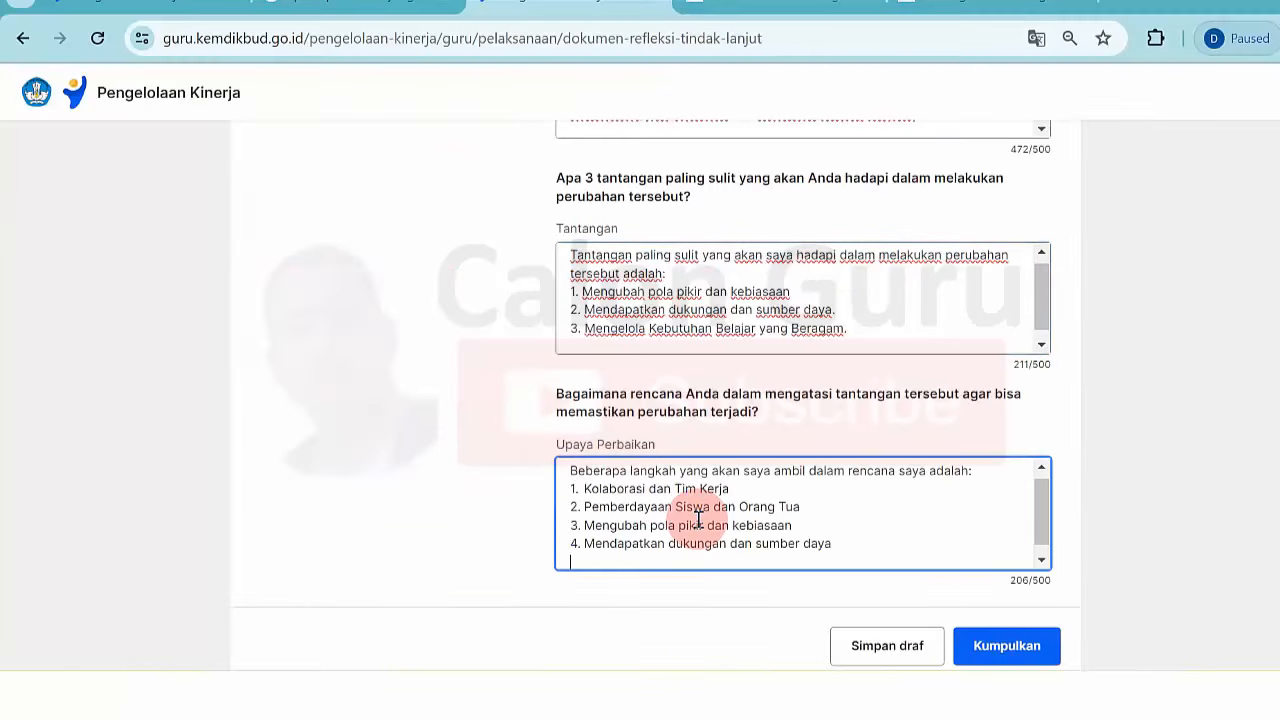
drag(1279, 566, 1279, 592)
click(1178, 208)
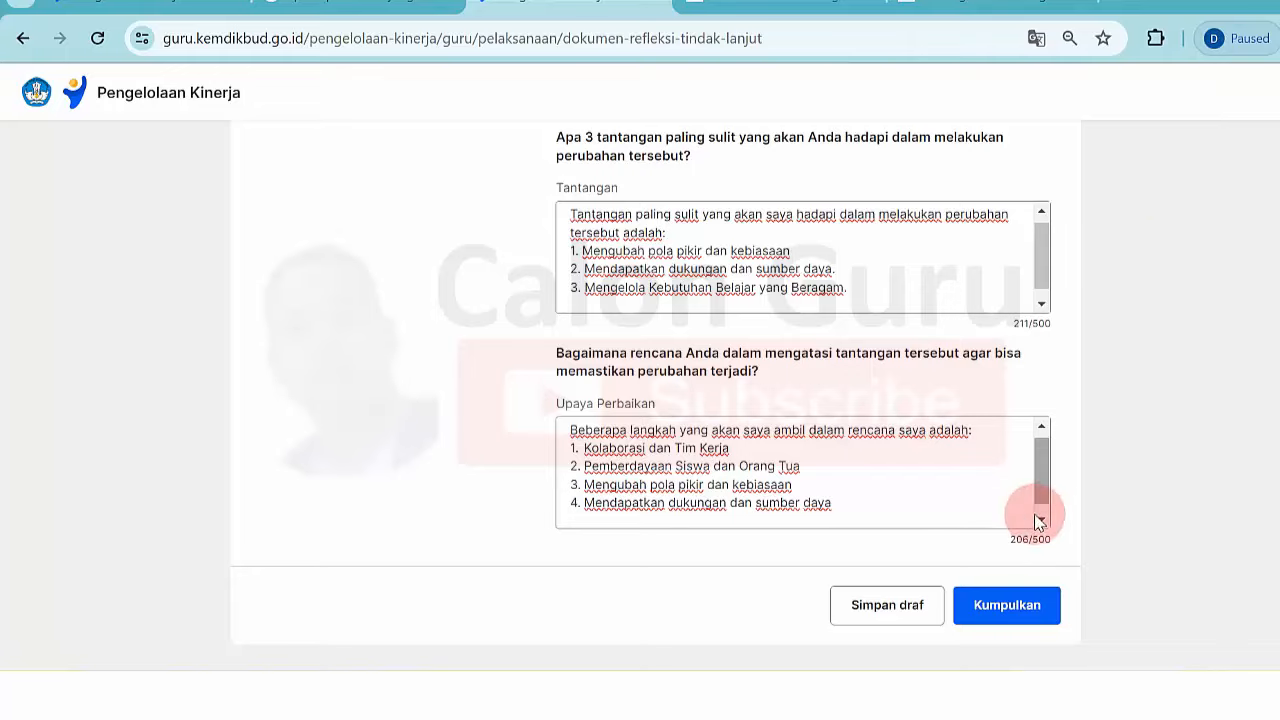
Review the prepared answers in the Word document from its heading "Formulir Refleksi Tindak Lanjut Observasi Kelas" onward.
click(970, 664)
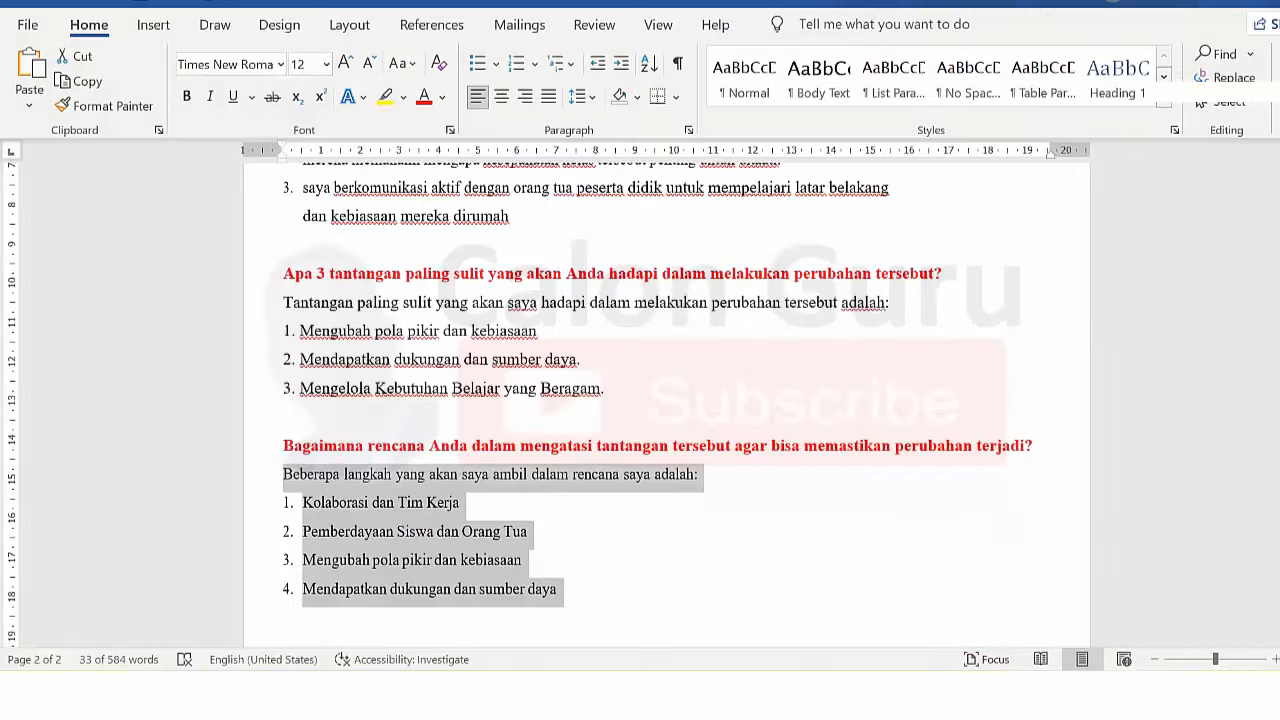
drag(1279, 516, 1279, 205)
click(758, 391)
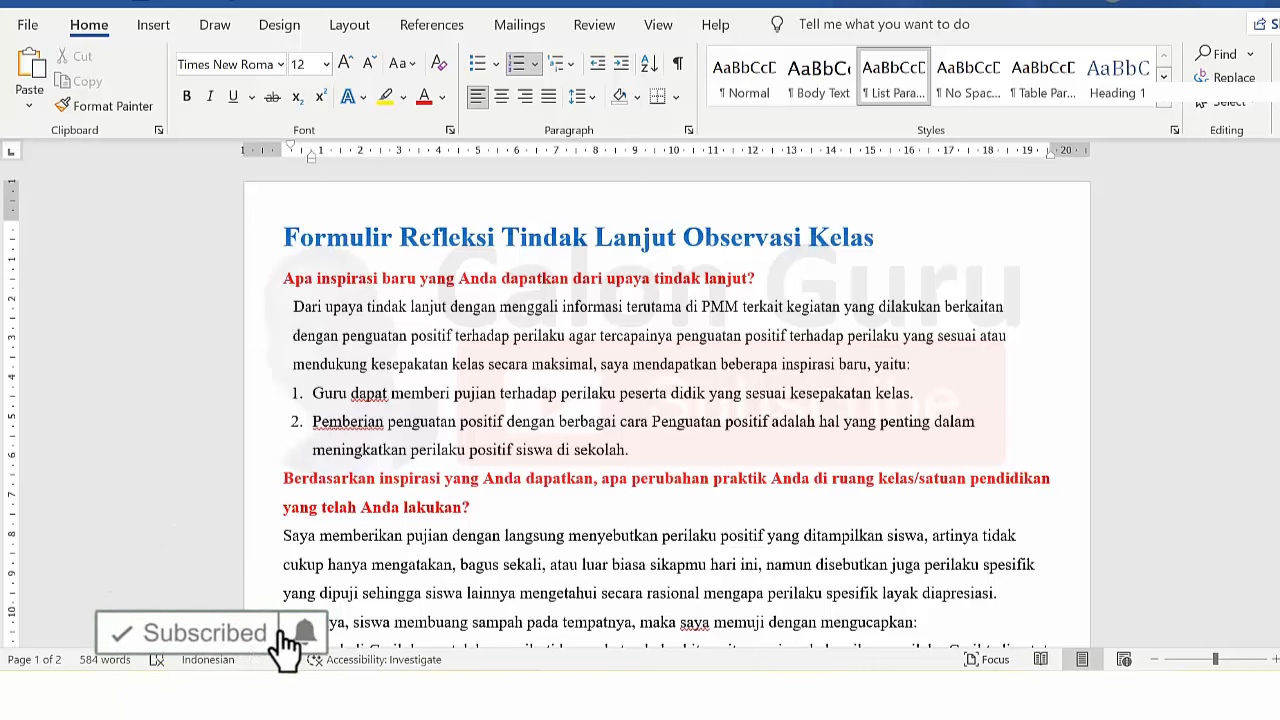
scroll(666, 410, down, 1)
scroll(688, 500, down, 9)
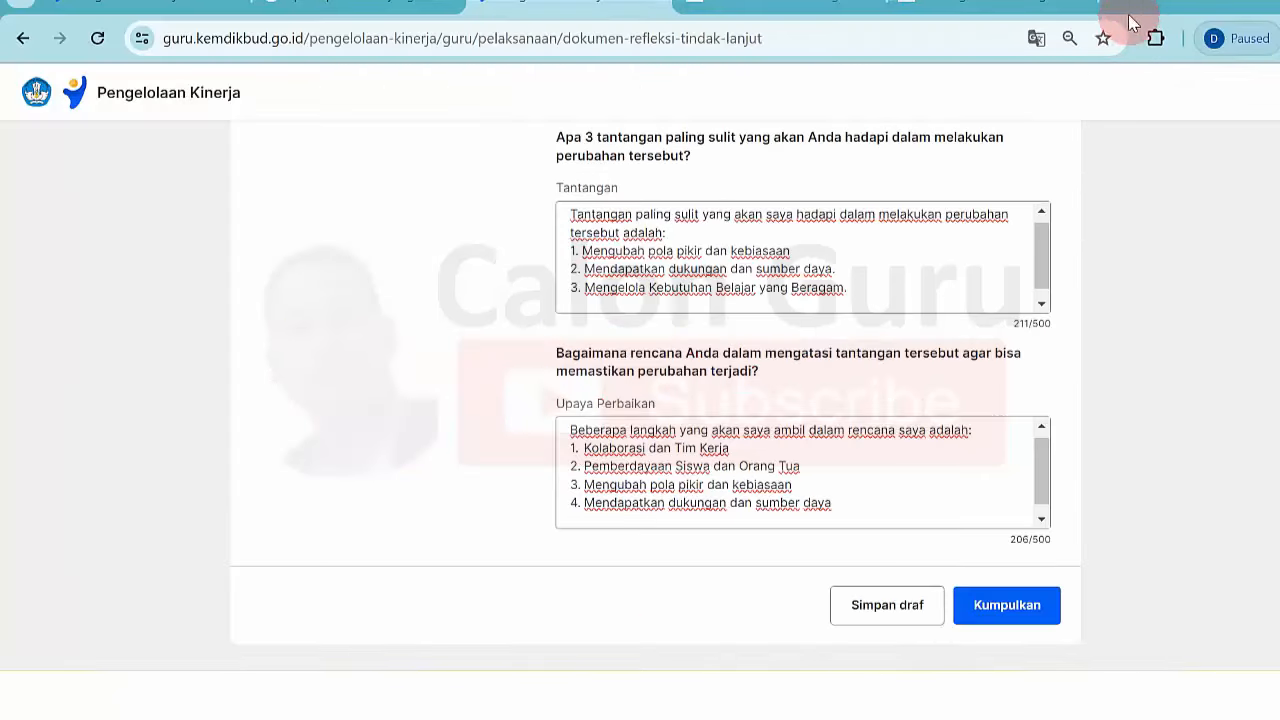
Open mariyadi.com in a new browser tab and look over its featured post and latest posts.
click(1120, 5)
text(m)
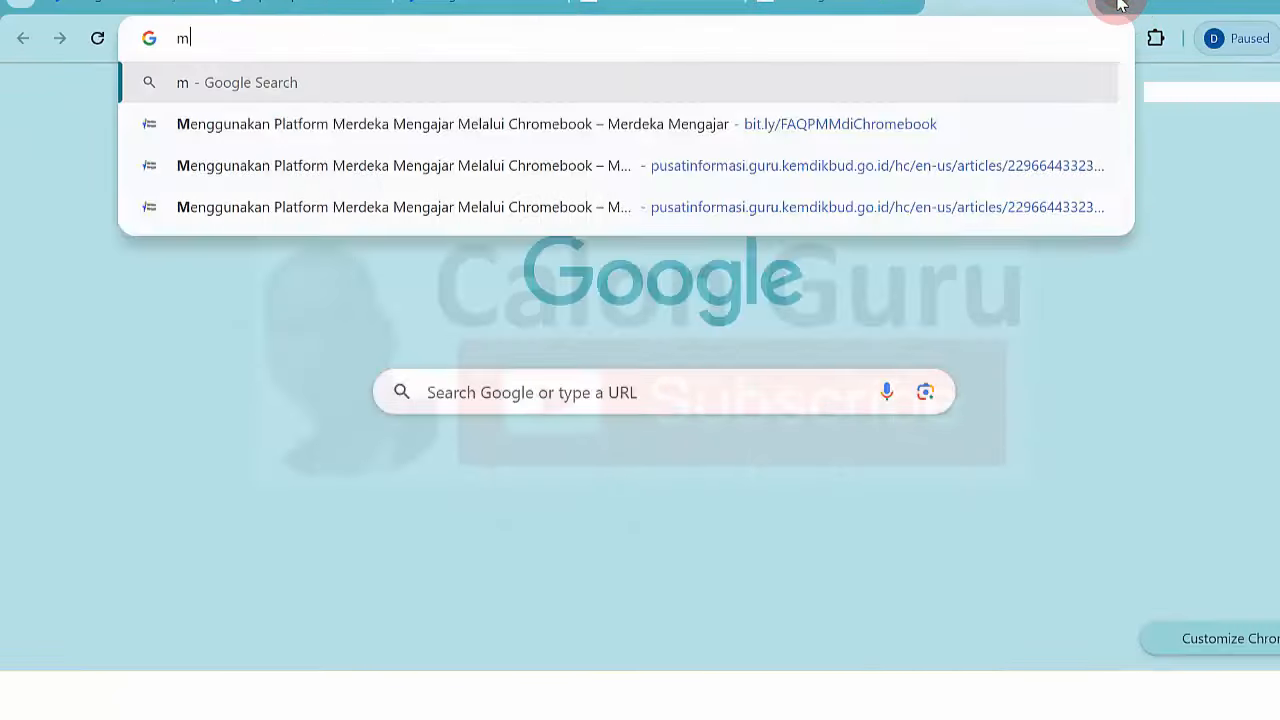
text(ariyad)
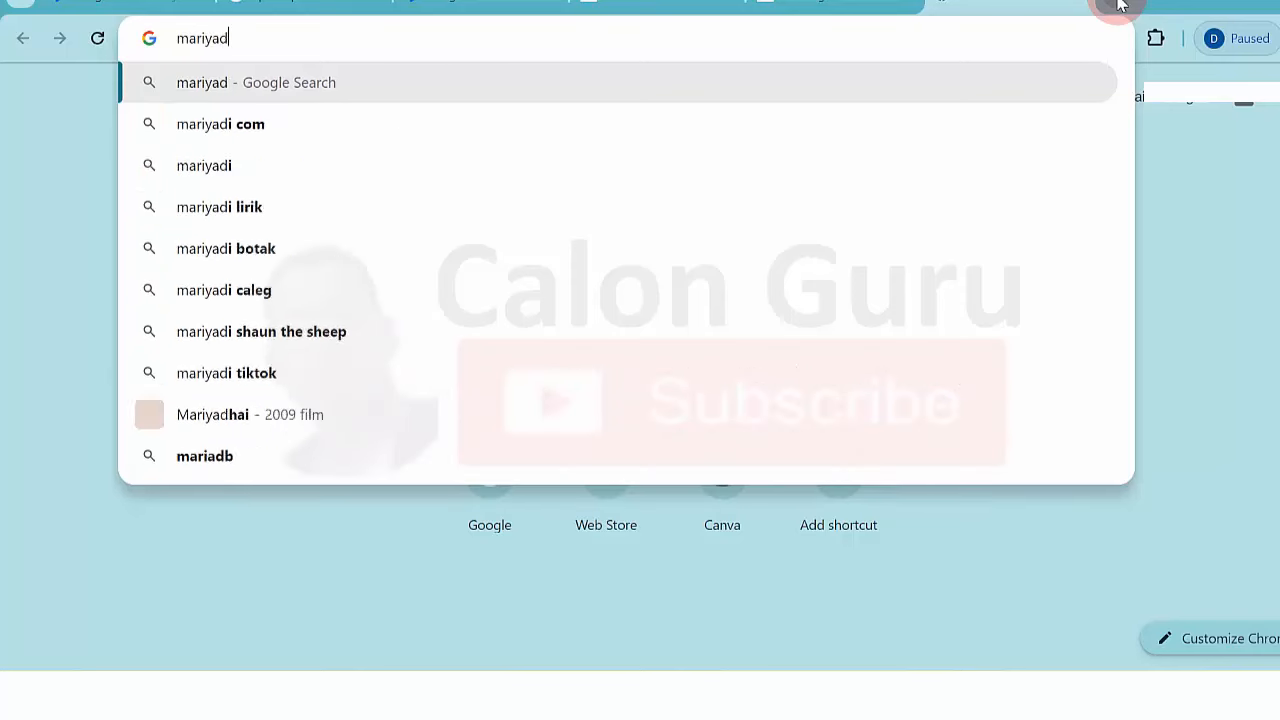
text(i.com)
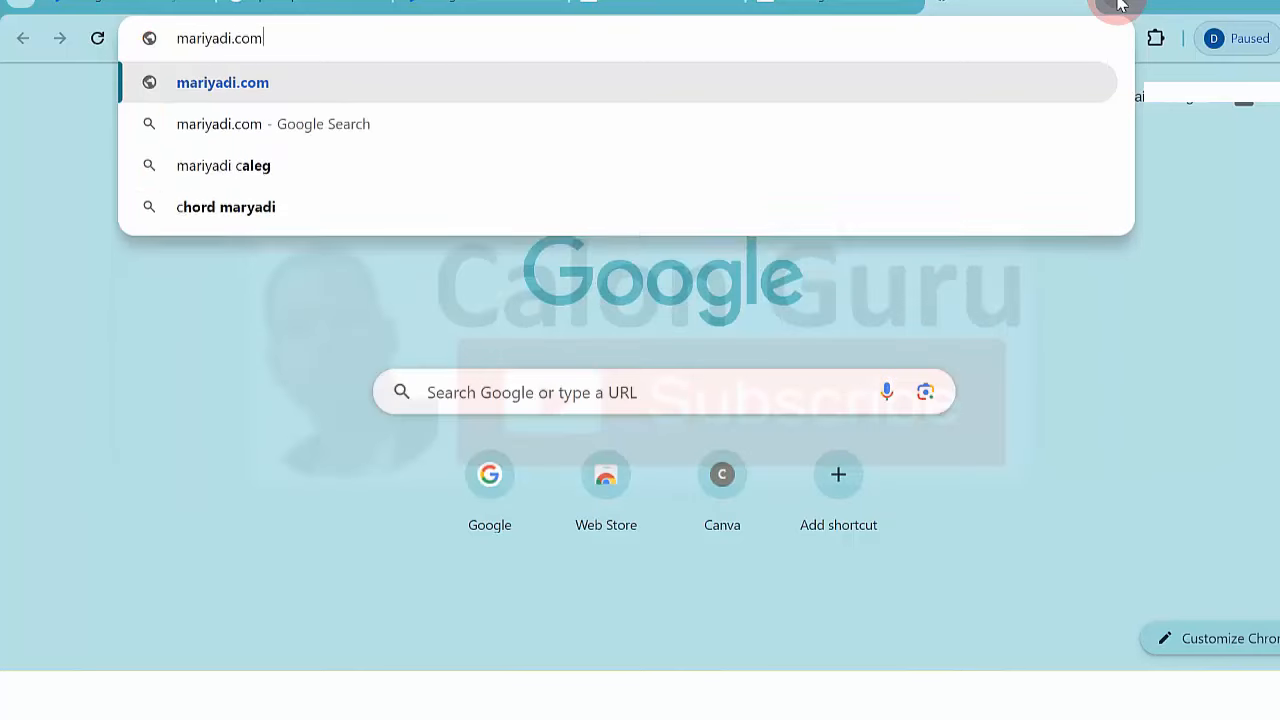
key(Return)
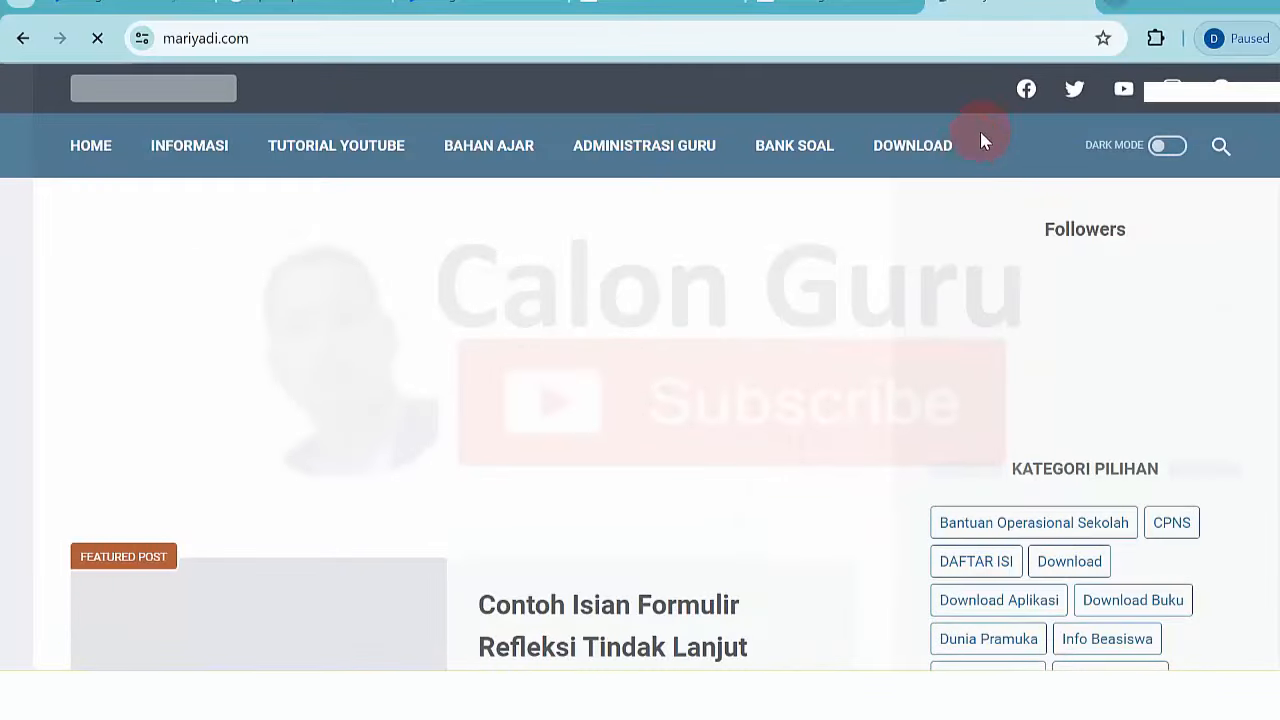
scroll(624, 255, down, 4)
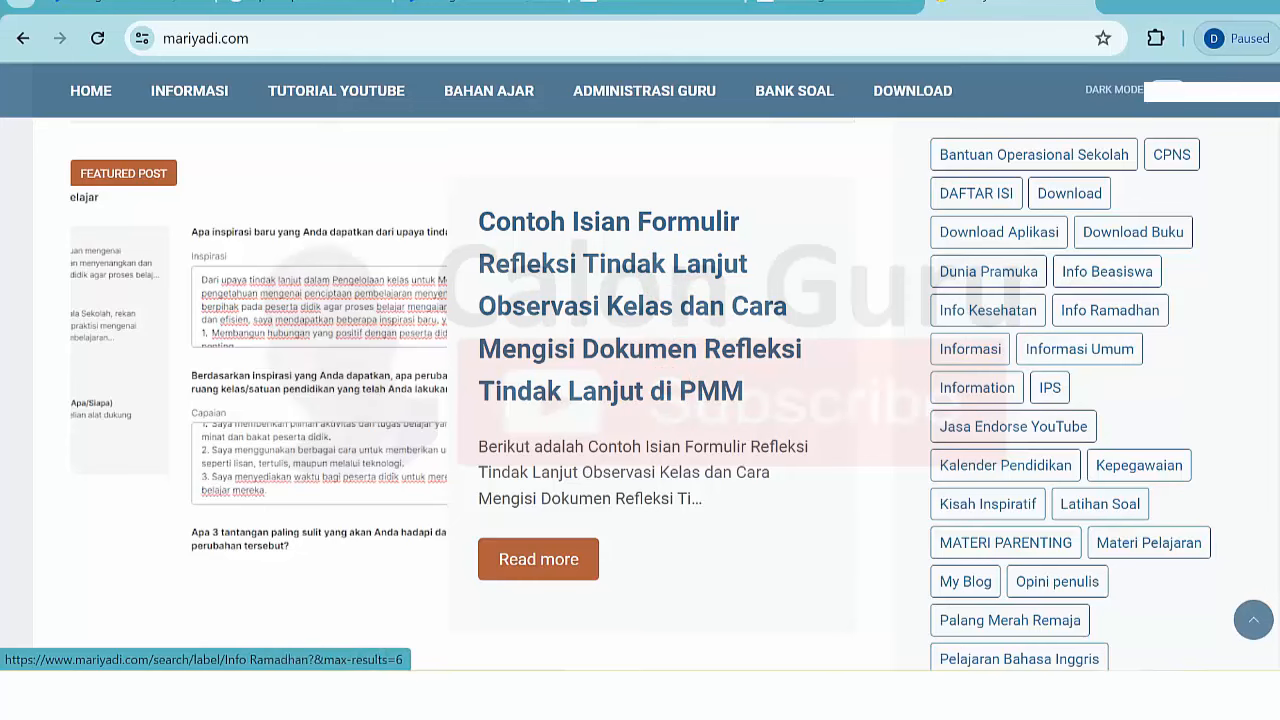
scroll(640, 394, down, 1)
scroll(640, 394, down, 5)
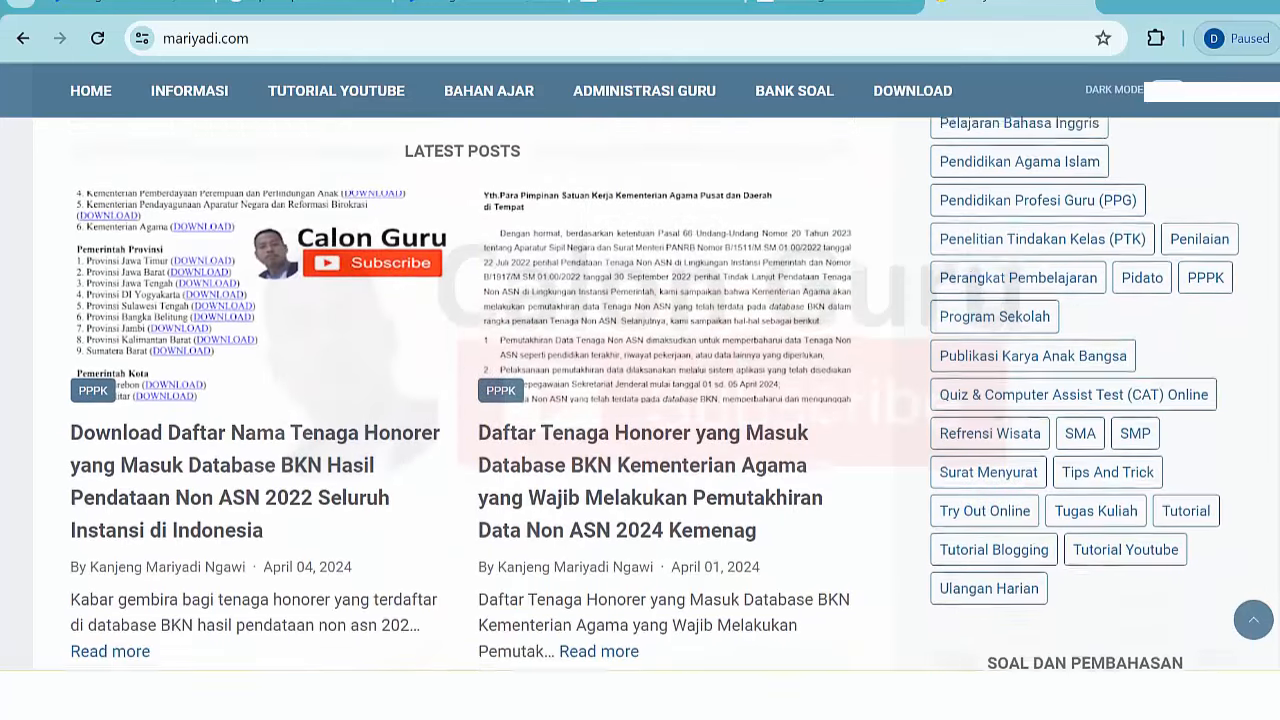
scroll(640, 394, up, 5)
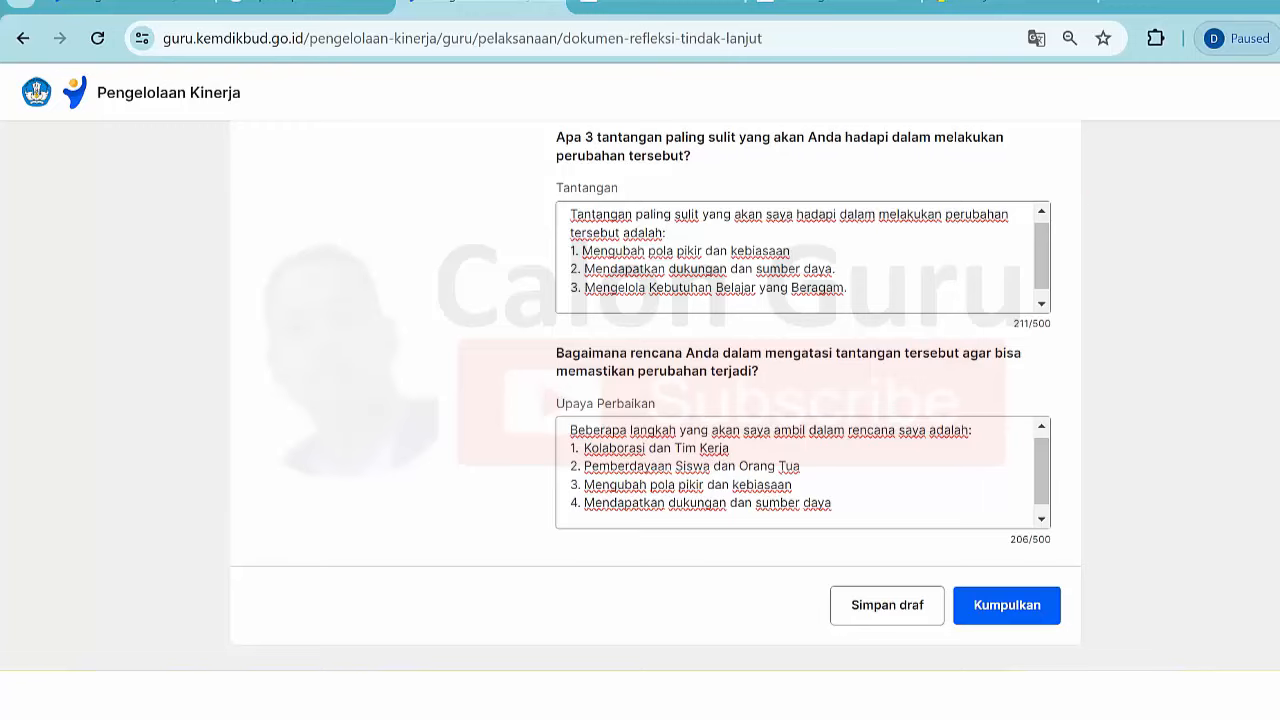
Return to the Dokumen Refleksi Tindak Lanjut form and review the answers in both sections.
scroll(655, 395, up, 10)
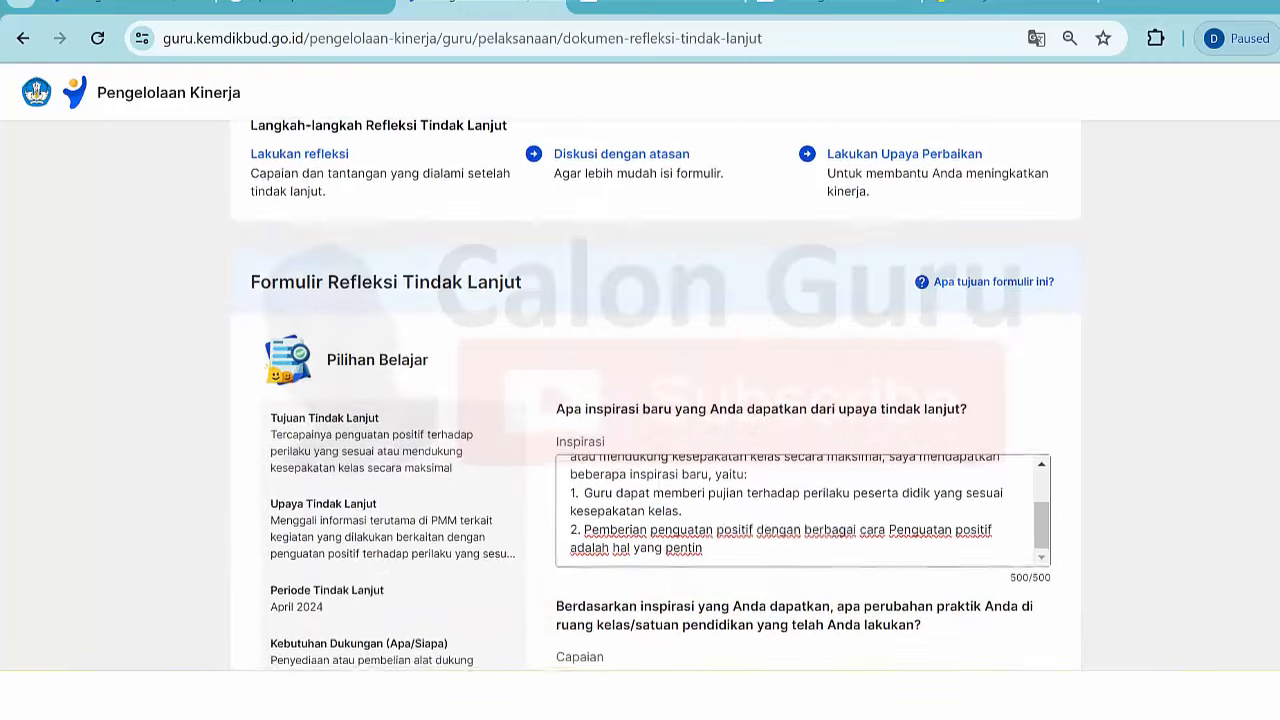
scroll(655, 395, up, 1)
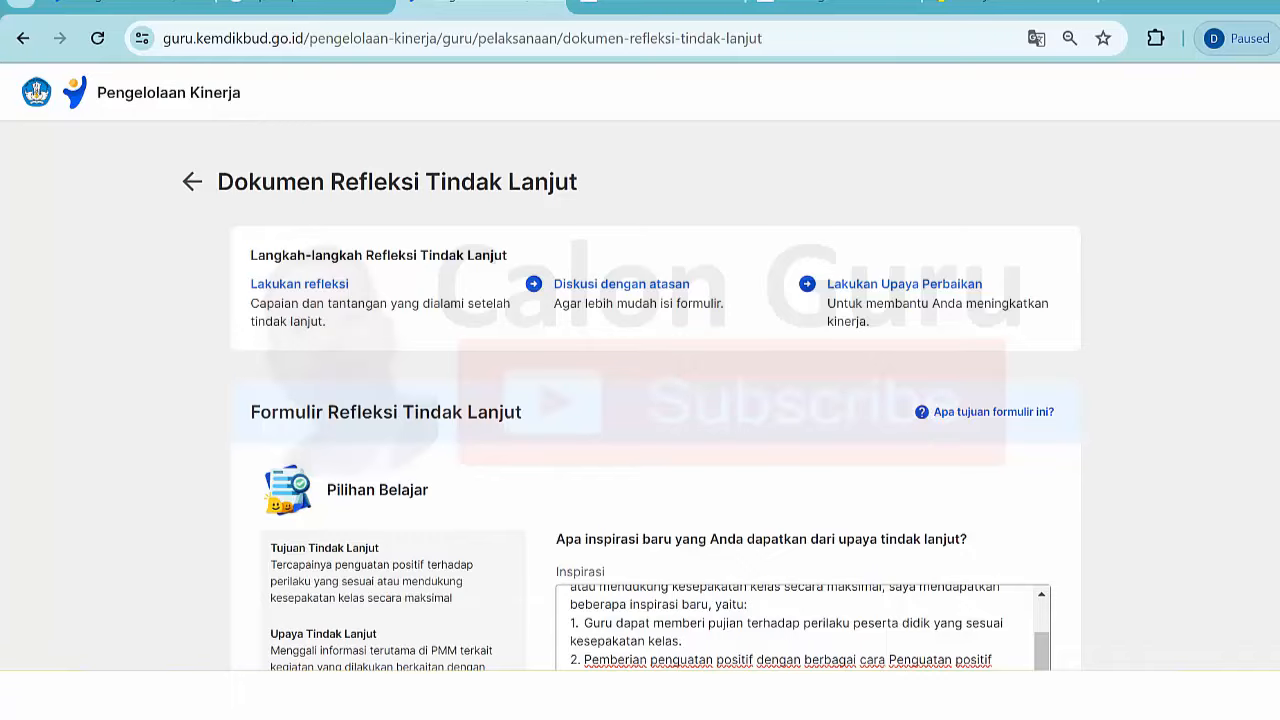
scroll(655, 395, down, 4)
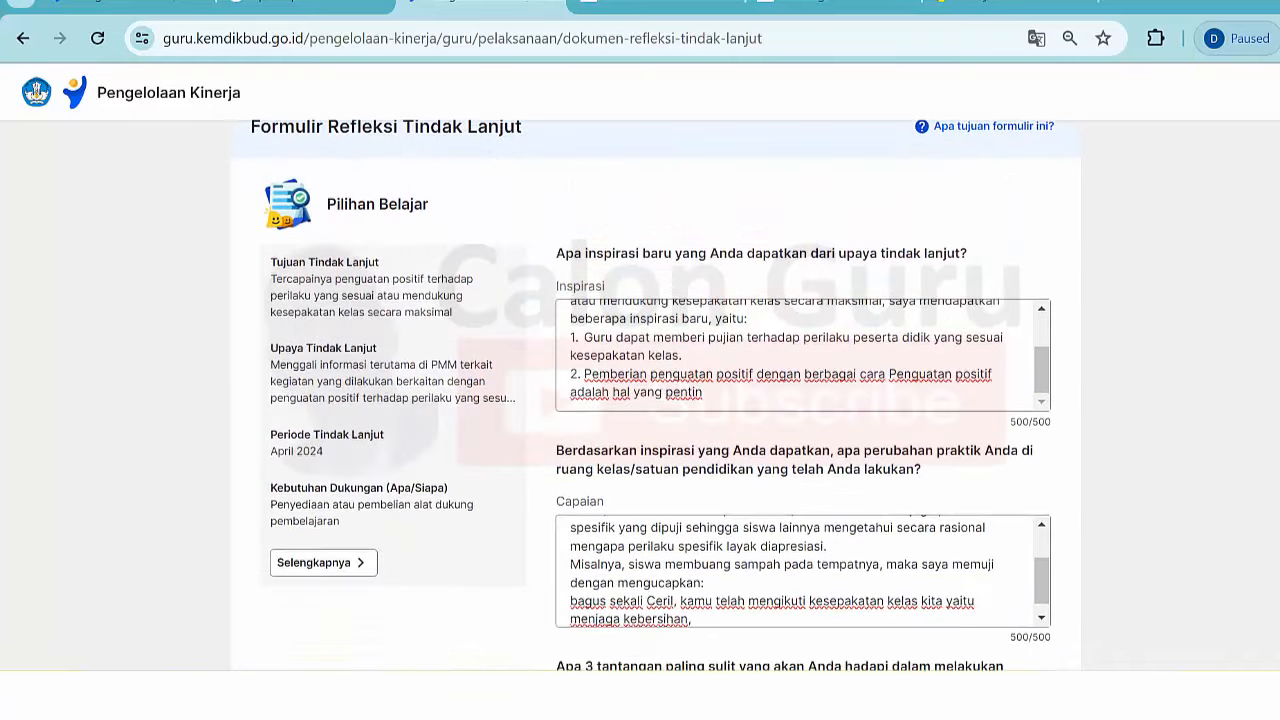
scroll(655, 395, down, 8)
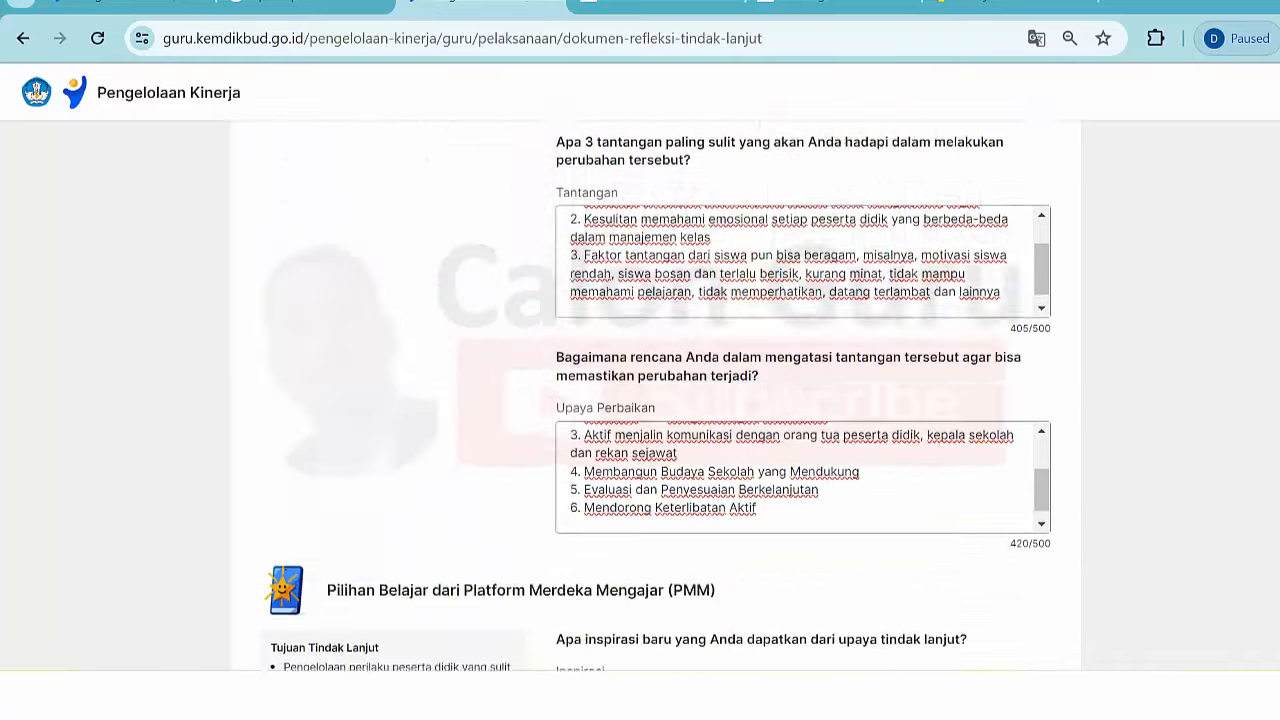
scroll(655, 395, down, 6)
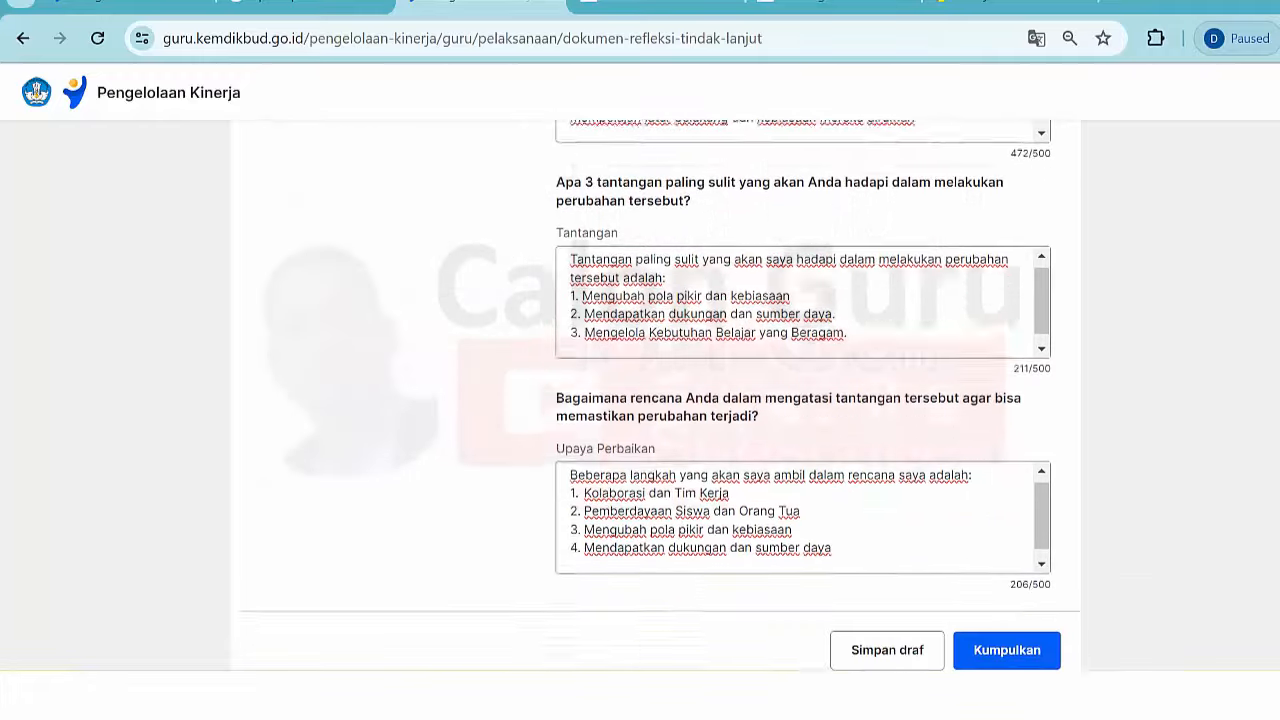
scroll(655, 395, up, 5)
scroll(655, 395, up, 8)
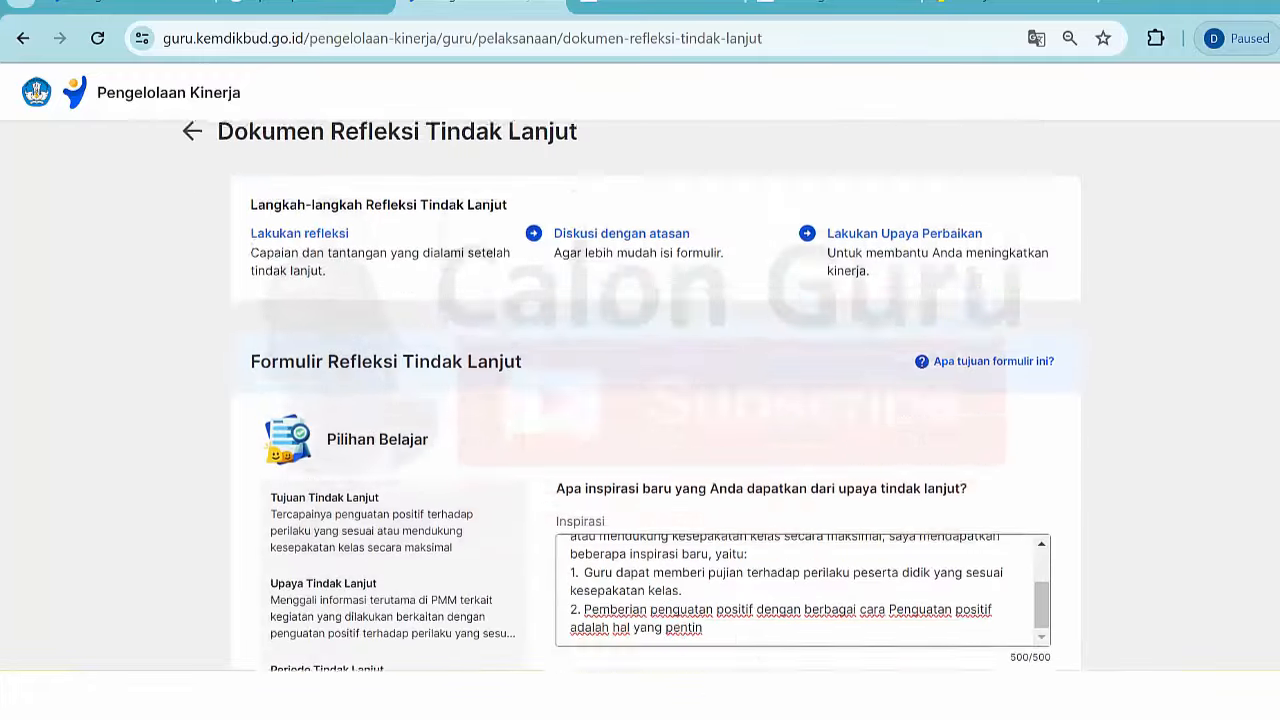
scroll(655, 395, down, 12)
scroll(655, 395, down, 2)
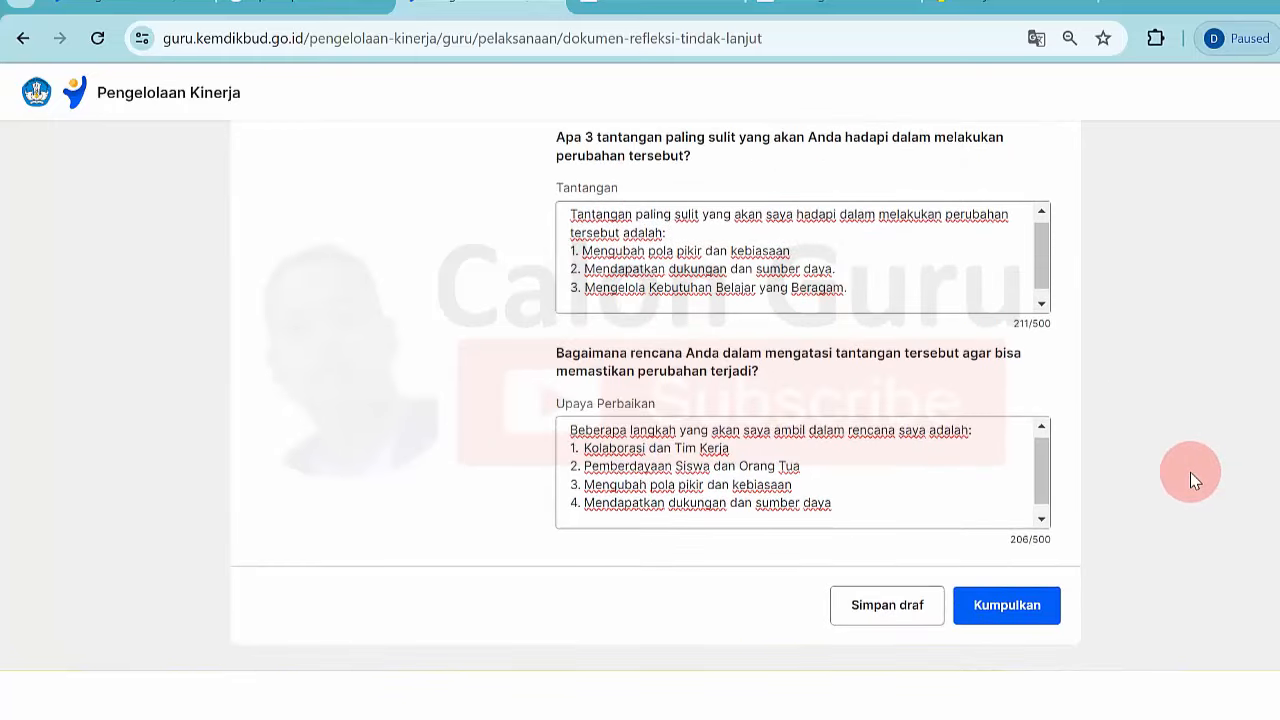
Submit the Dokumen Refleksi Tindak Lanjut, acknowledging that its contents can be changed until it is assessed.
click(1010, 603)
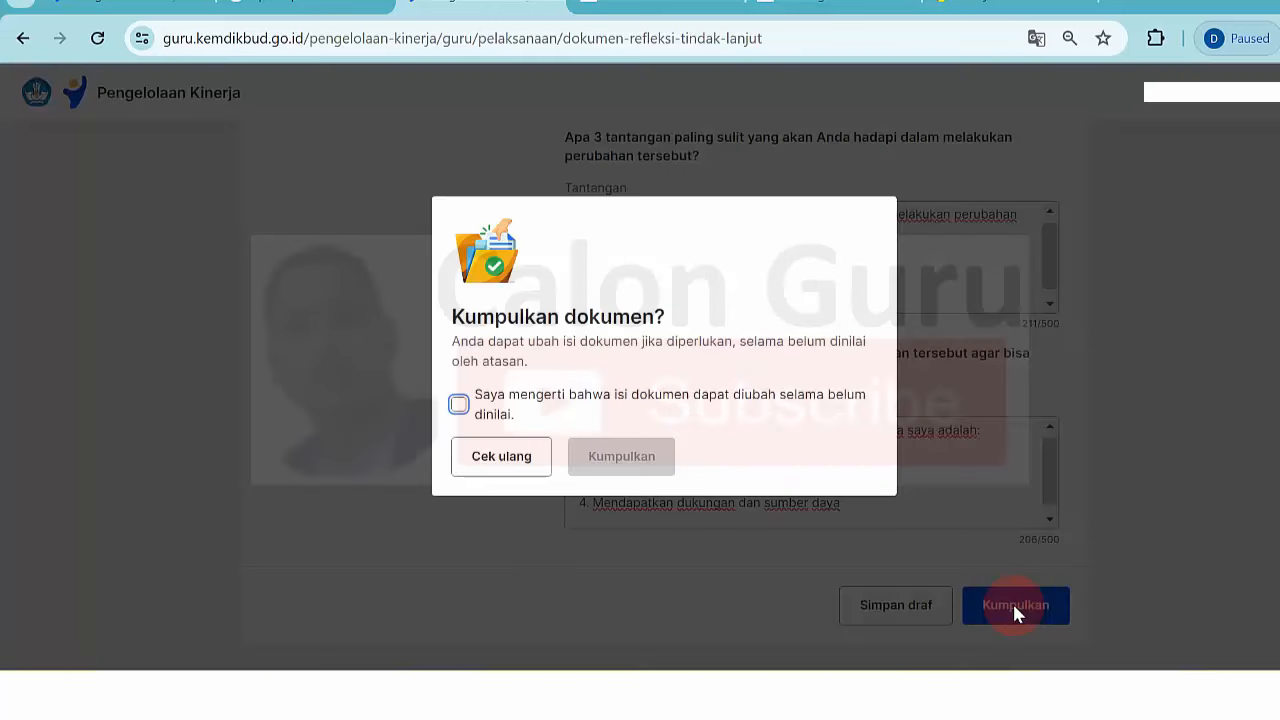
click(459, 404)
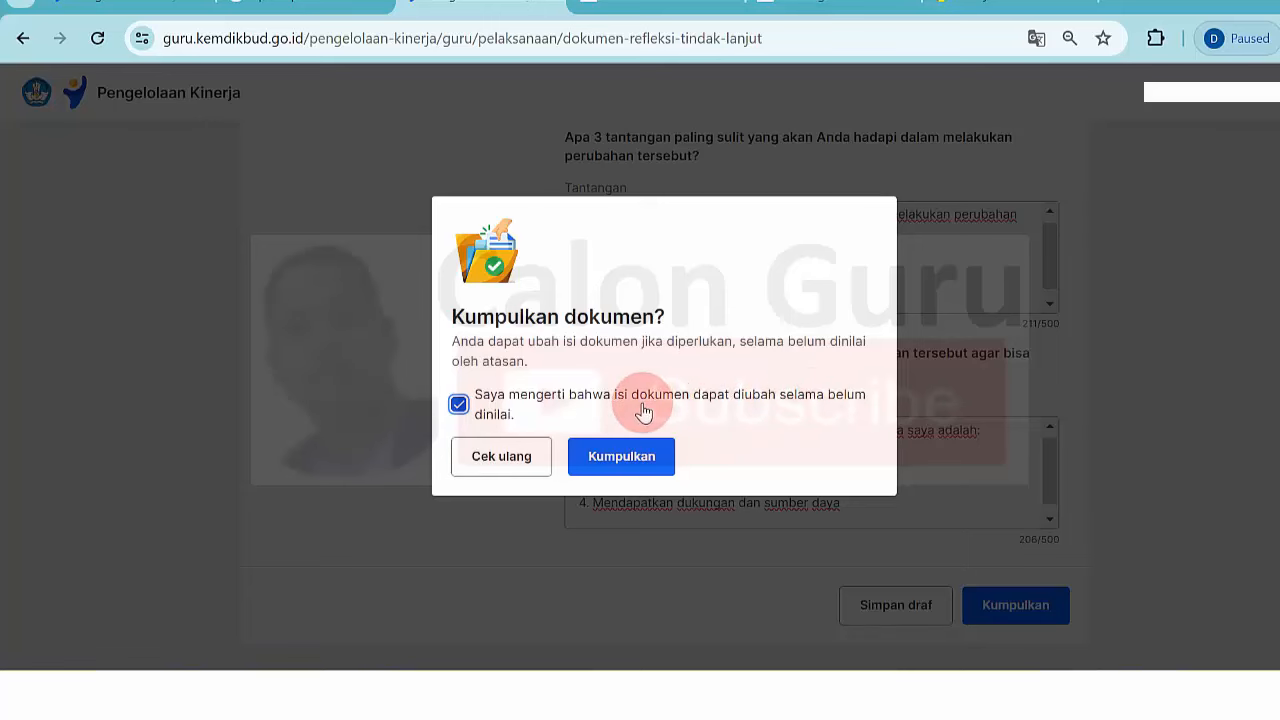
click(632, 458)
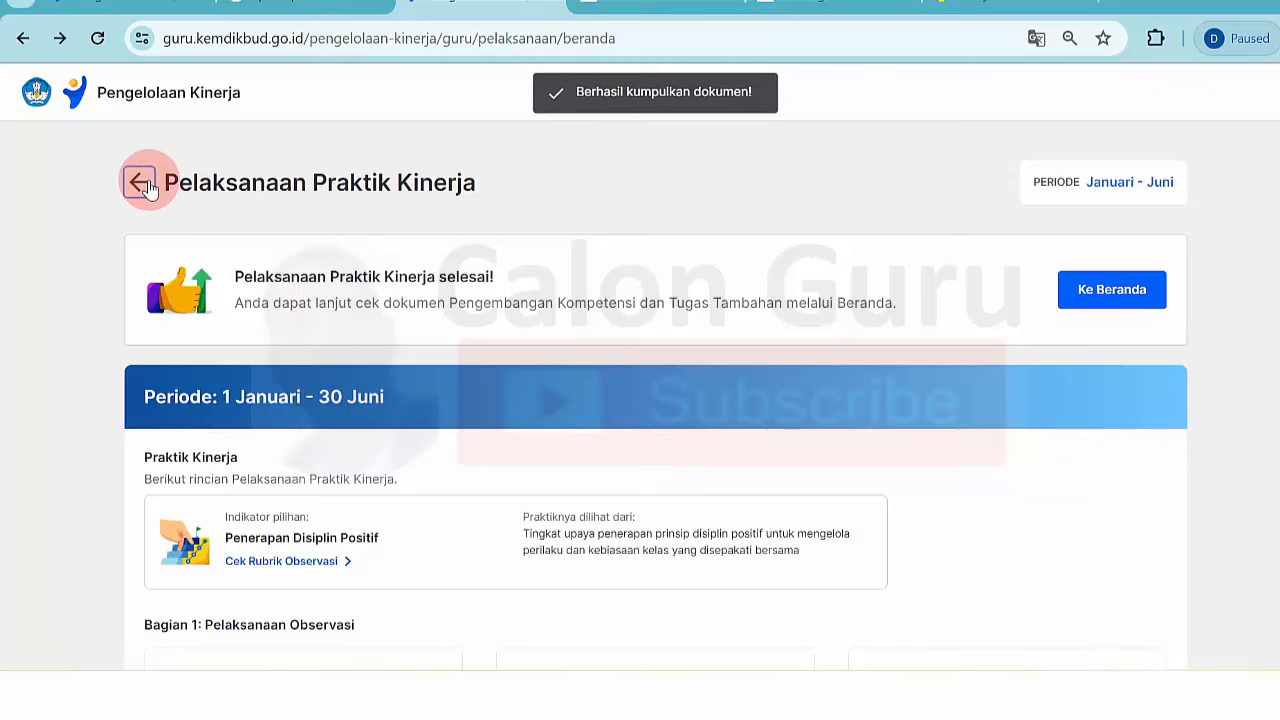
Leave the Pelaksanaan Praktik Kinerja page and reload the Pengelolaan Kinerja home page.
click(141, 184)
click(99, 42)
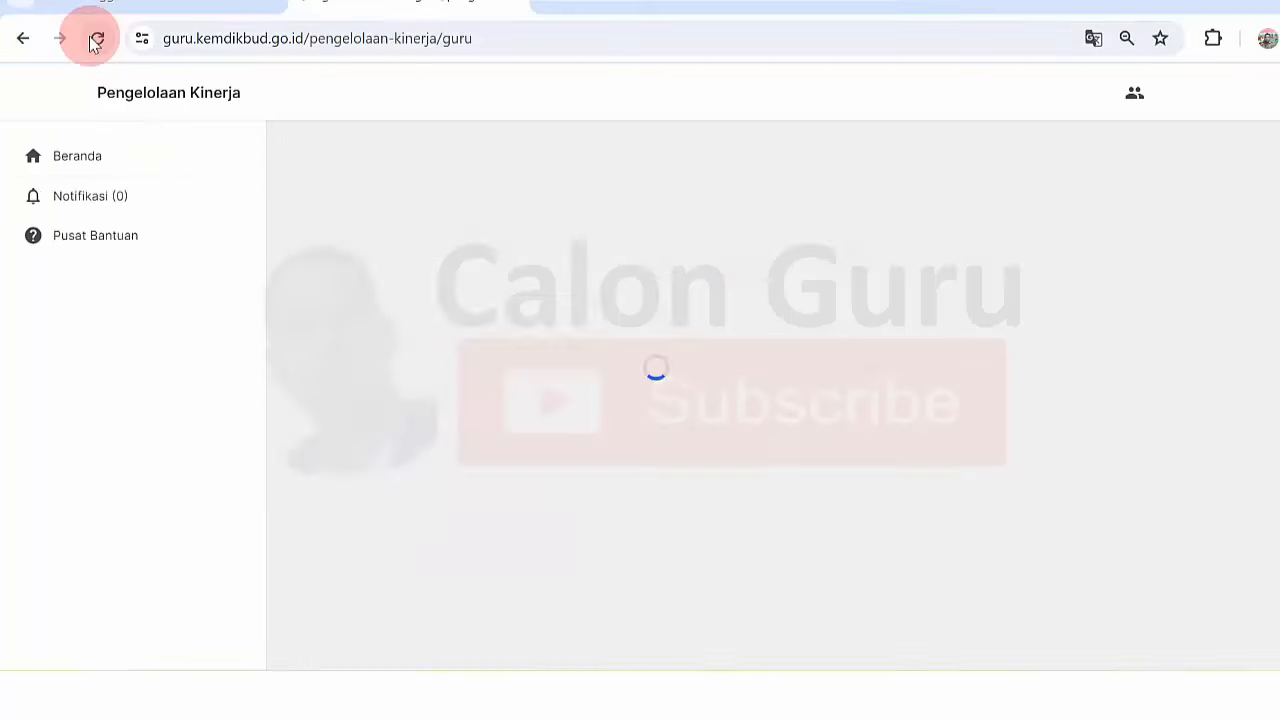